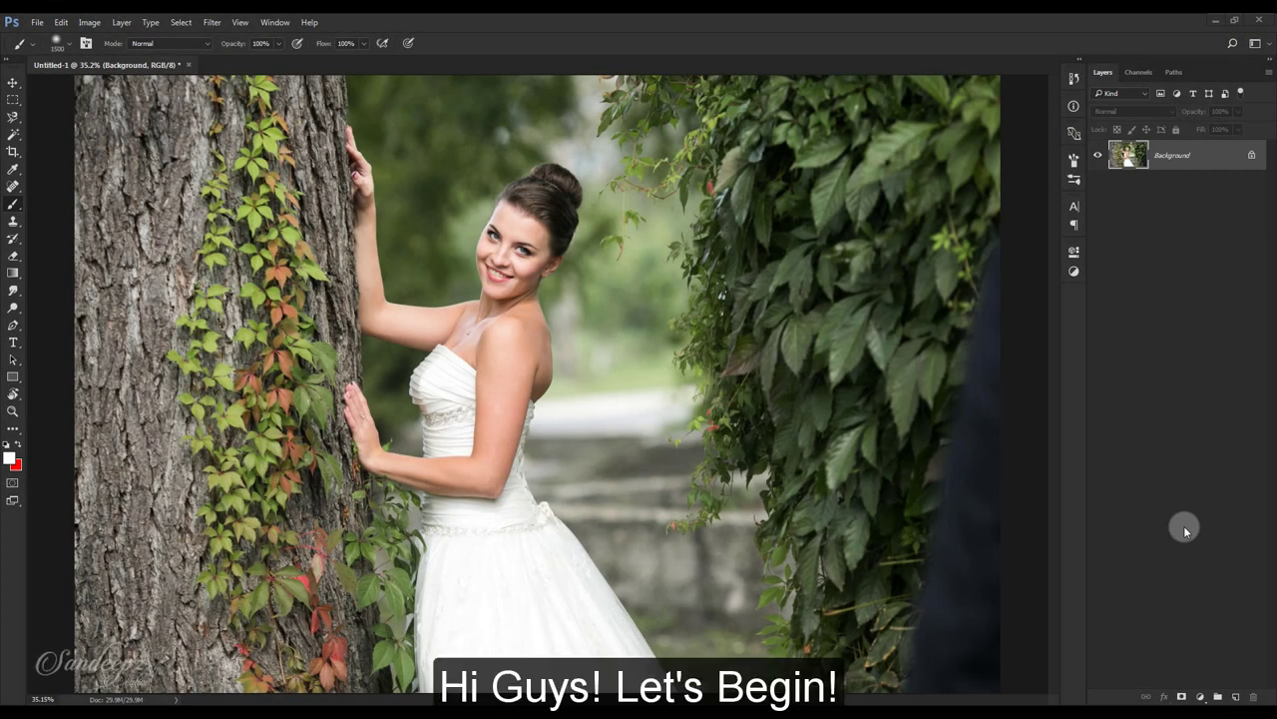
Duplicate the Background layer and open the Camera Raw Filter on the Background copy.
{"action": "left_click", "coordinate": [1214, 157]}
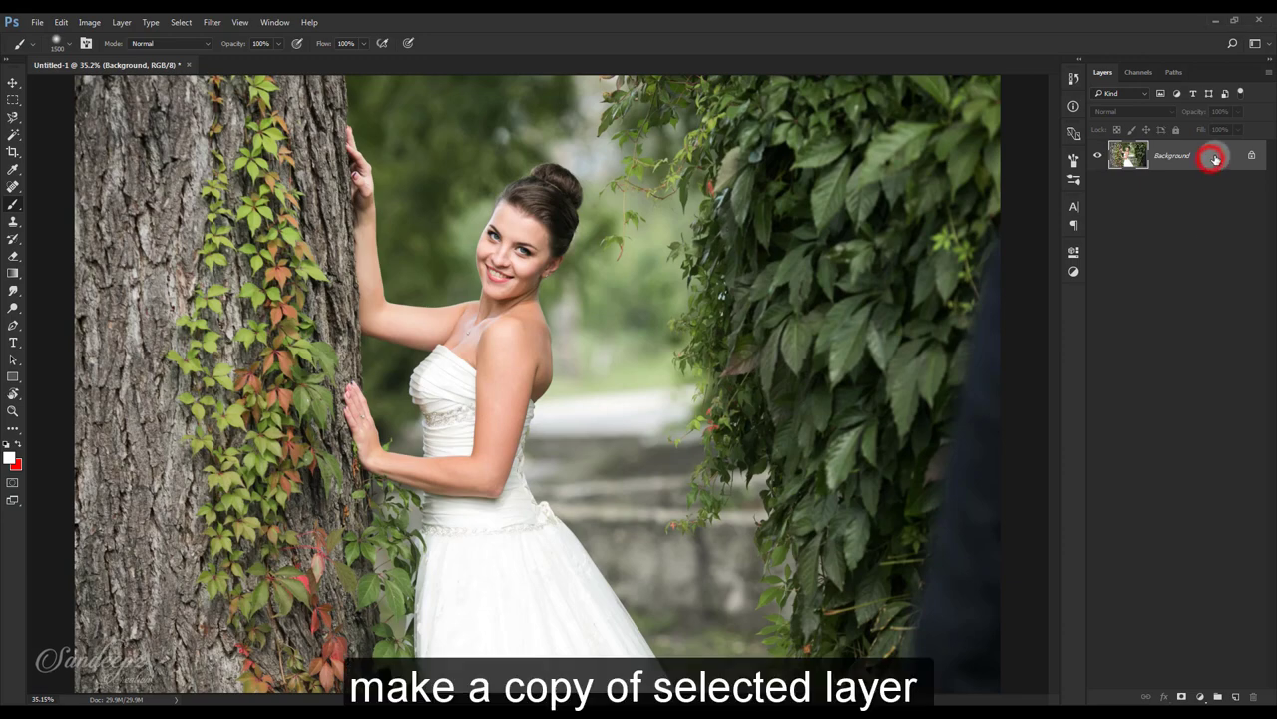
{"action": "left_click_drag", "start_coordinate": [1213, 157], "coordinate": [1236, 697]}
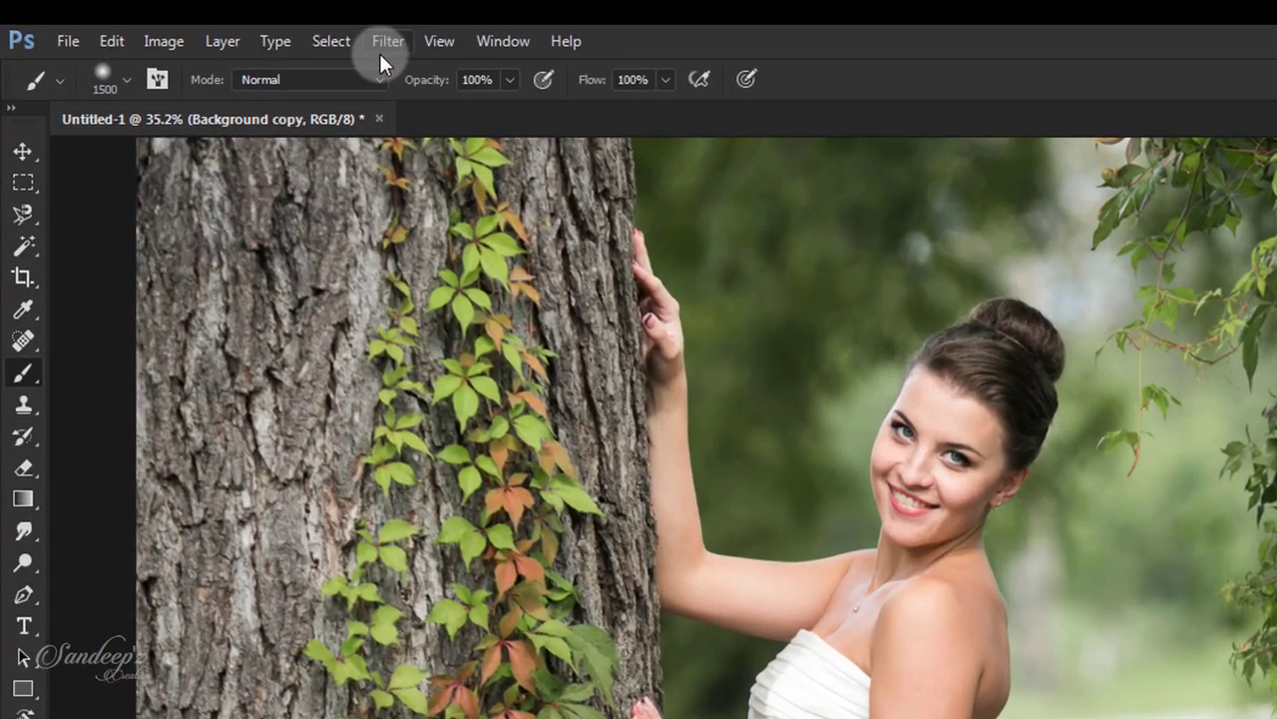
{"action": "left_click", "coordinate": [270, 28]}
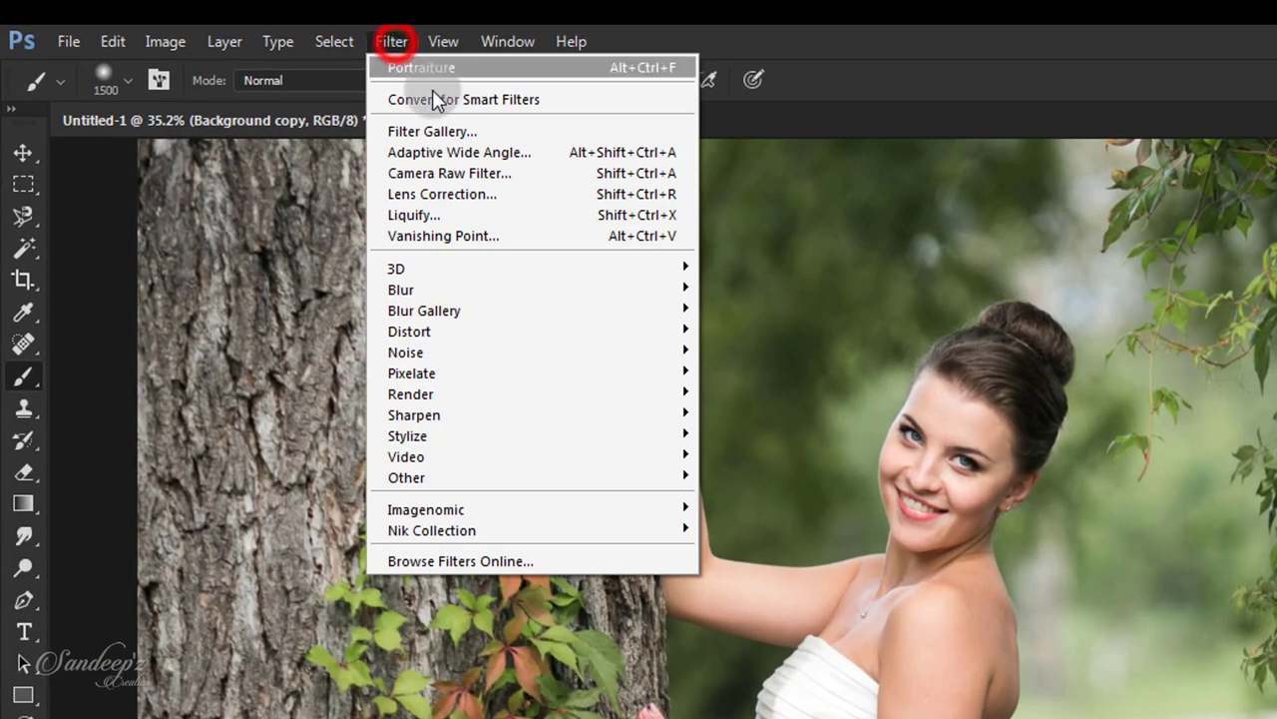
{"action": "left_click", "coordinate": [516, 175]}
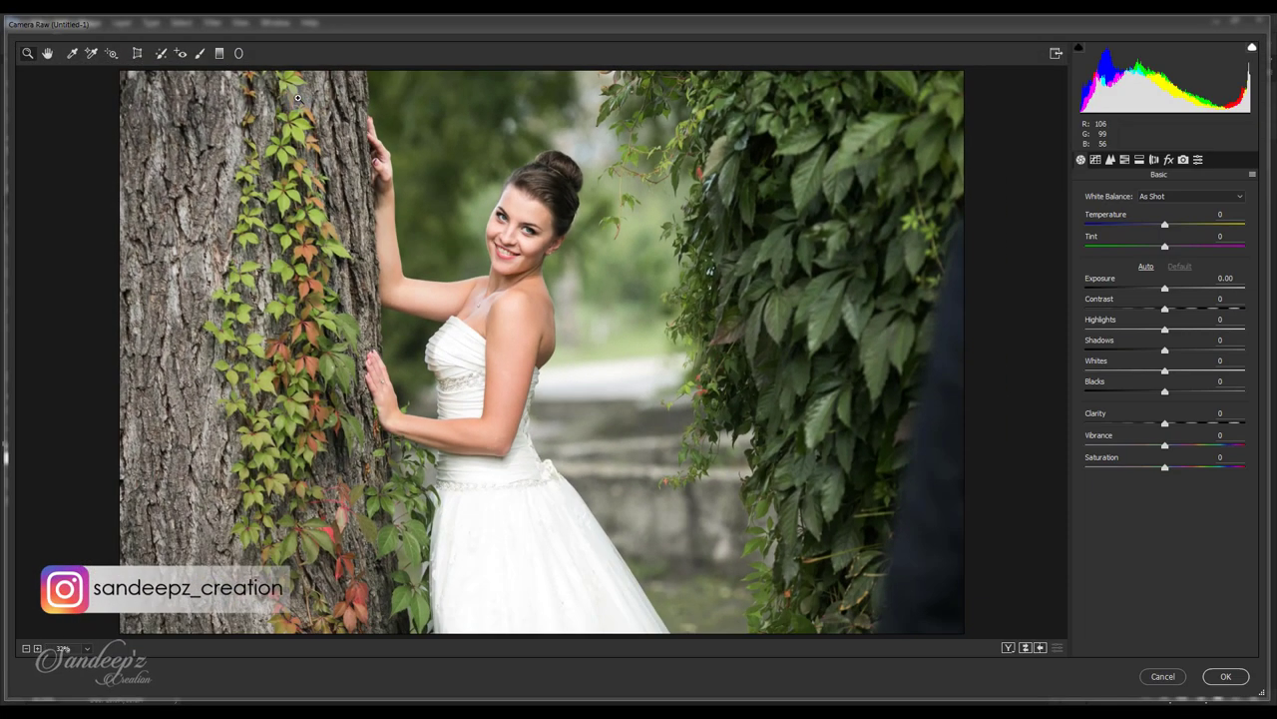
Set a slightly warmer custom white balance (Temperature +7, Tint -3) and reset the tone values.
{"action": "left_click", "coordinate": [1155, 198]}
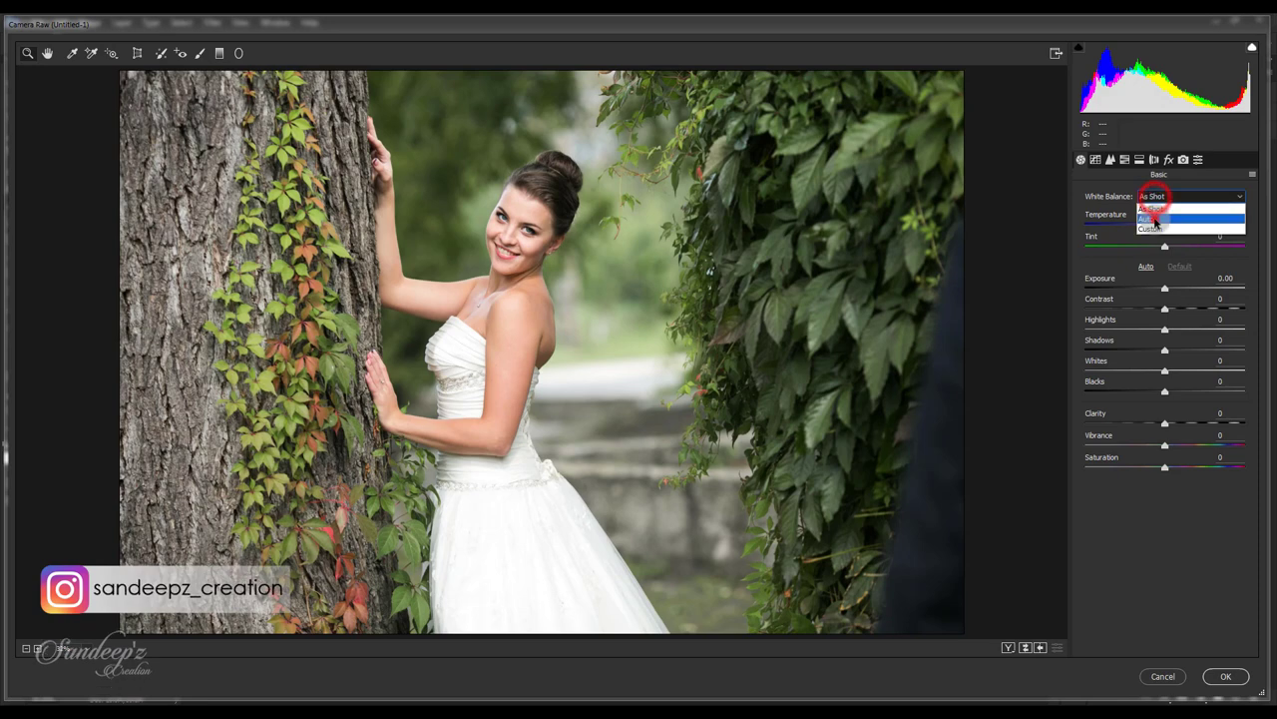
{"action": "left_click", "coordinate": [1155, 210]}
{"action": "mouse_move", "coordinate": [1156, 220]}
{"action": "left_mouse_down"}
{"action": "mouse_move", "coordinate": [1169, 222]}
{"action": "mouse_move", "coordinate": [1163, 248]}
{"action": "left_mouse_up"}
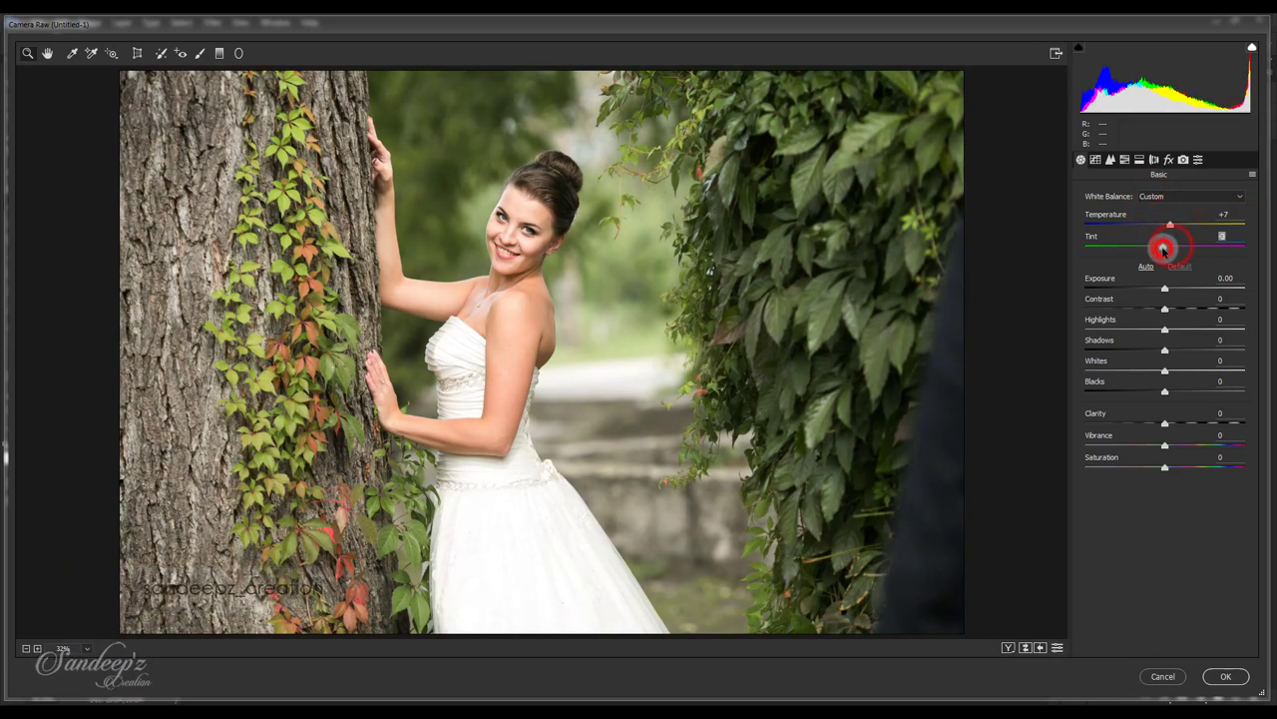
{"action": "left_click", "coordinate": [1146, 266]}
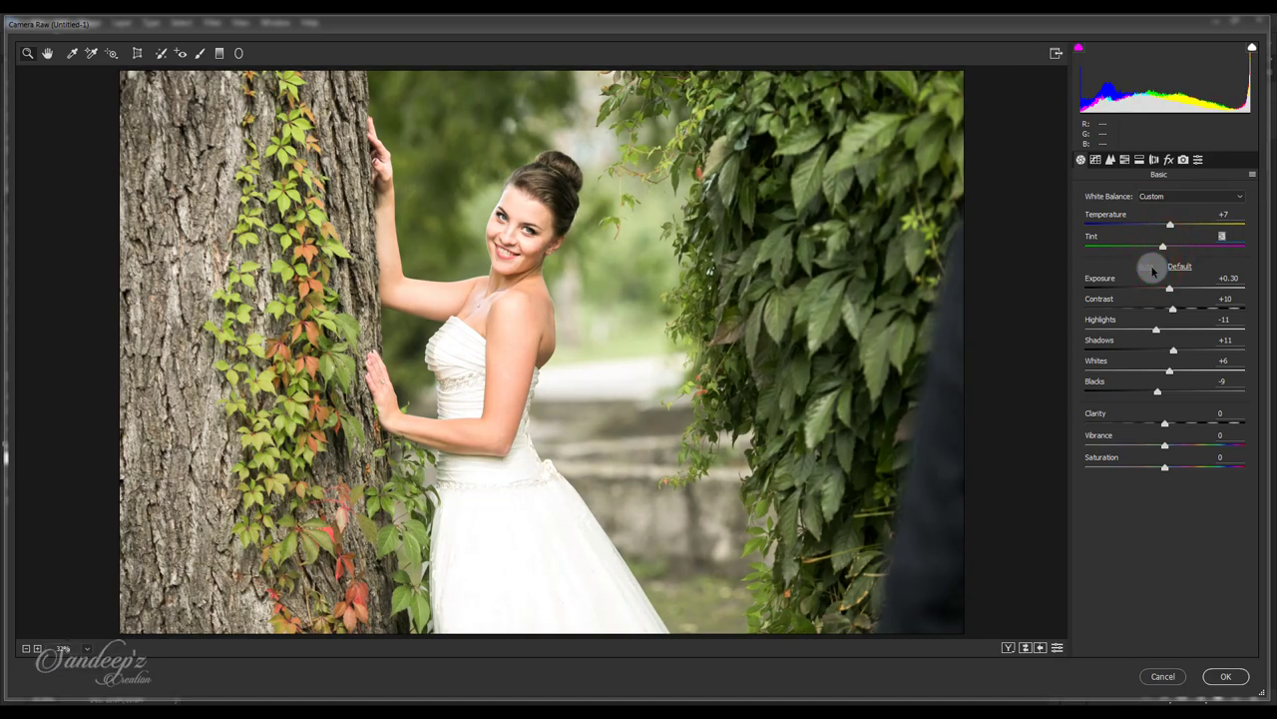
{"action": "left_click", "coordinate": [1179, 267]}
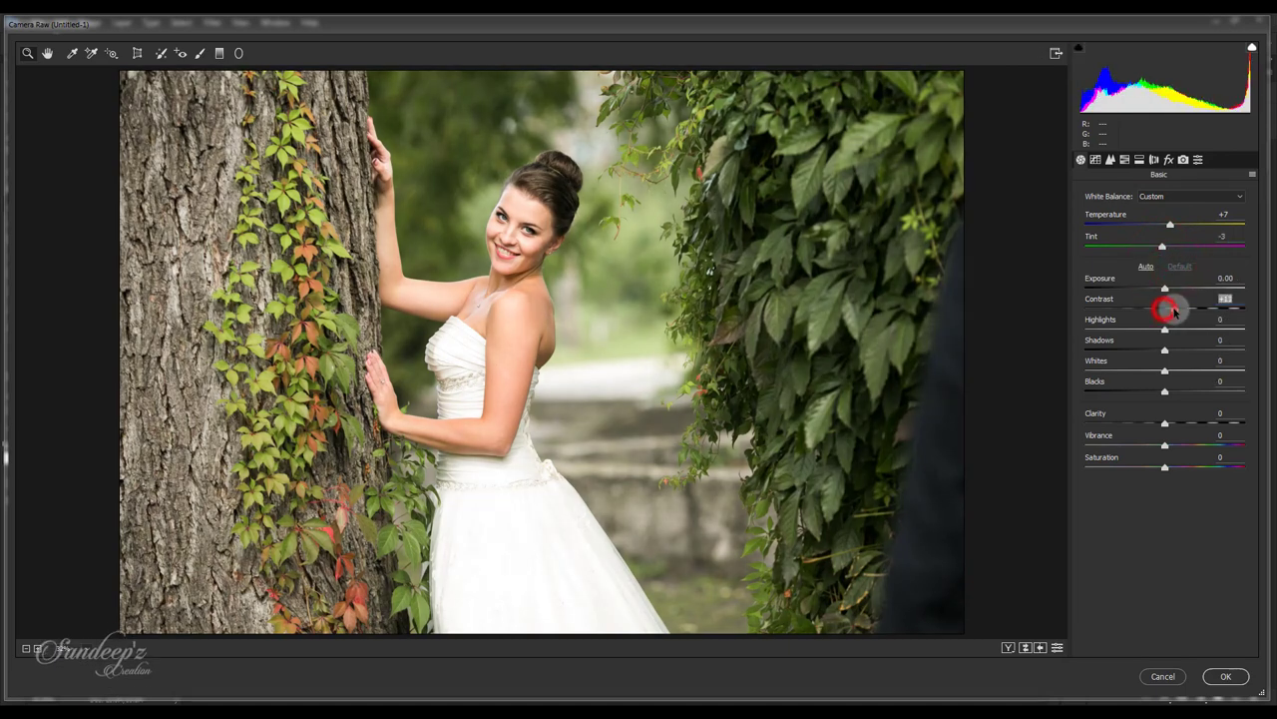
Set Contrast +13, Highlights -56, Shadows +56, Whites -39, Blacks +17, Clarity +21, and raise Vibrance.
{"action": "left_click_drag", "start_coordinate": [1165, 310], "coordinate": [1174, 311]}
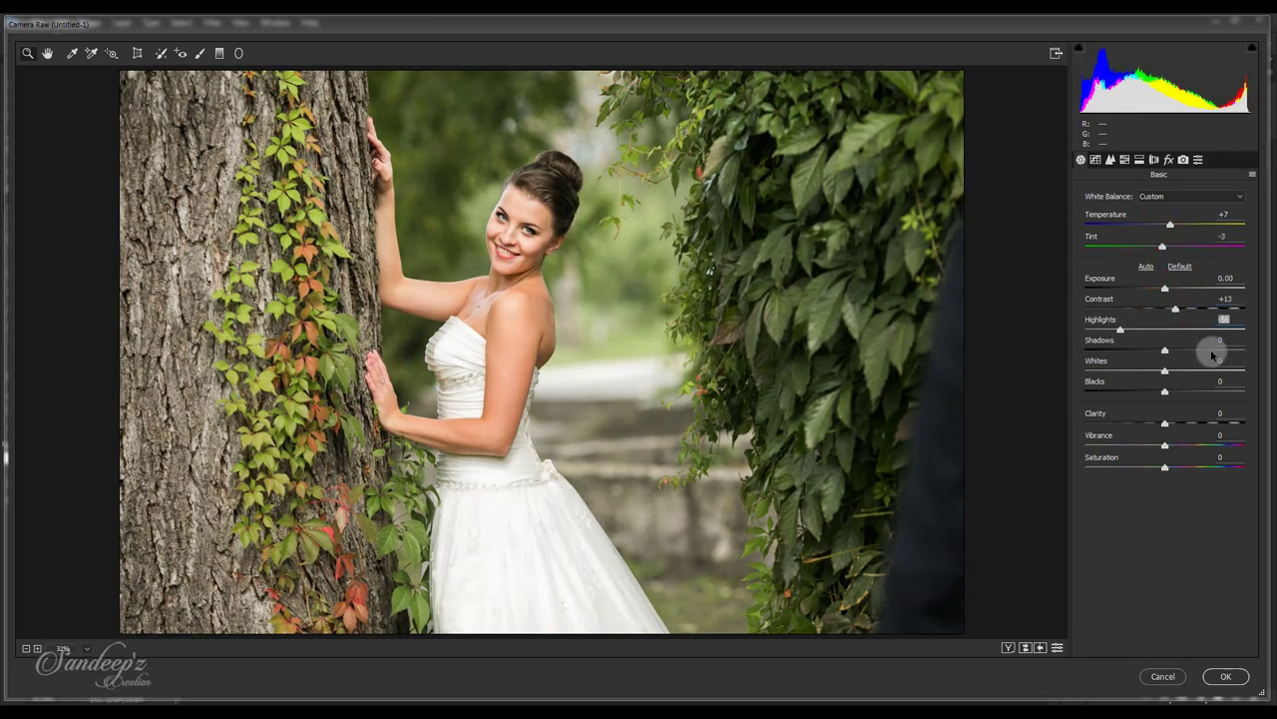
{"action": "left_click", "coordinate": [1209, 349]}
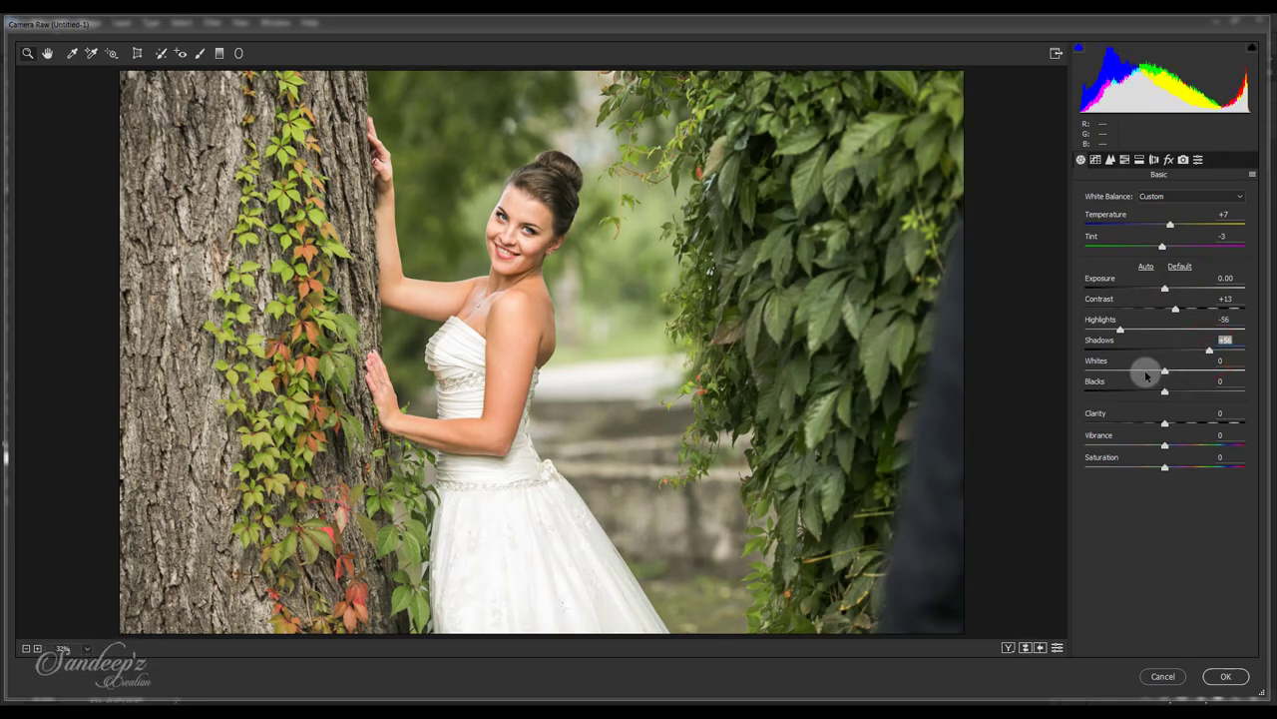
{"action": "left_click", "coordinate": [1176, 391]}
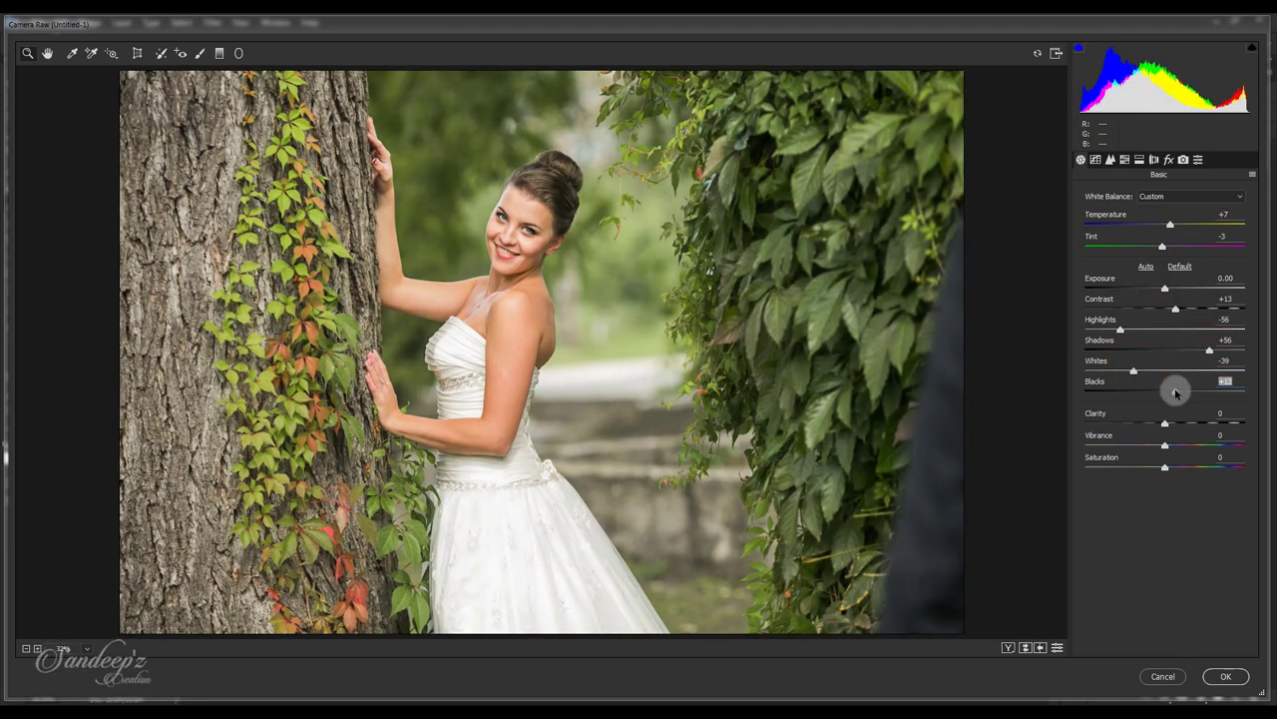
{"action": "left_click_drag", "start_coordinate": [1171, 395], "coordinate": [1177, 391]}
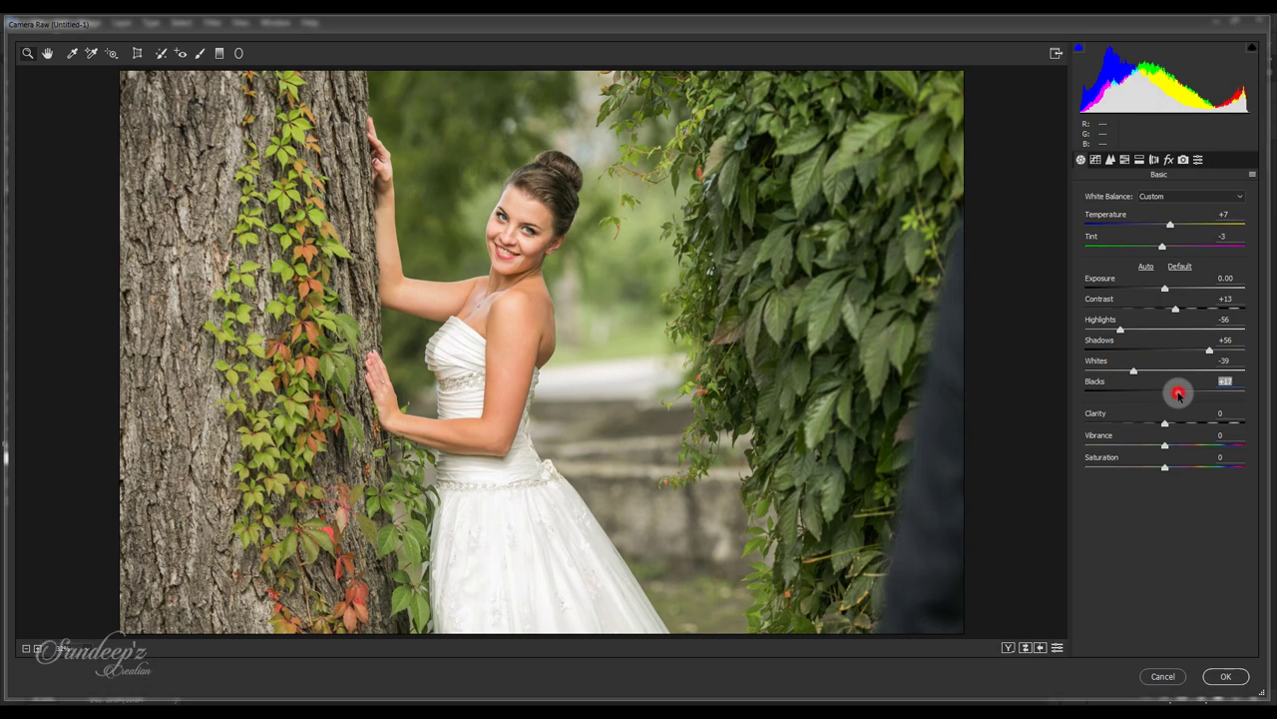
{"action": "left_click", "coordinate": [1180, 421]}
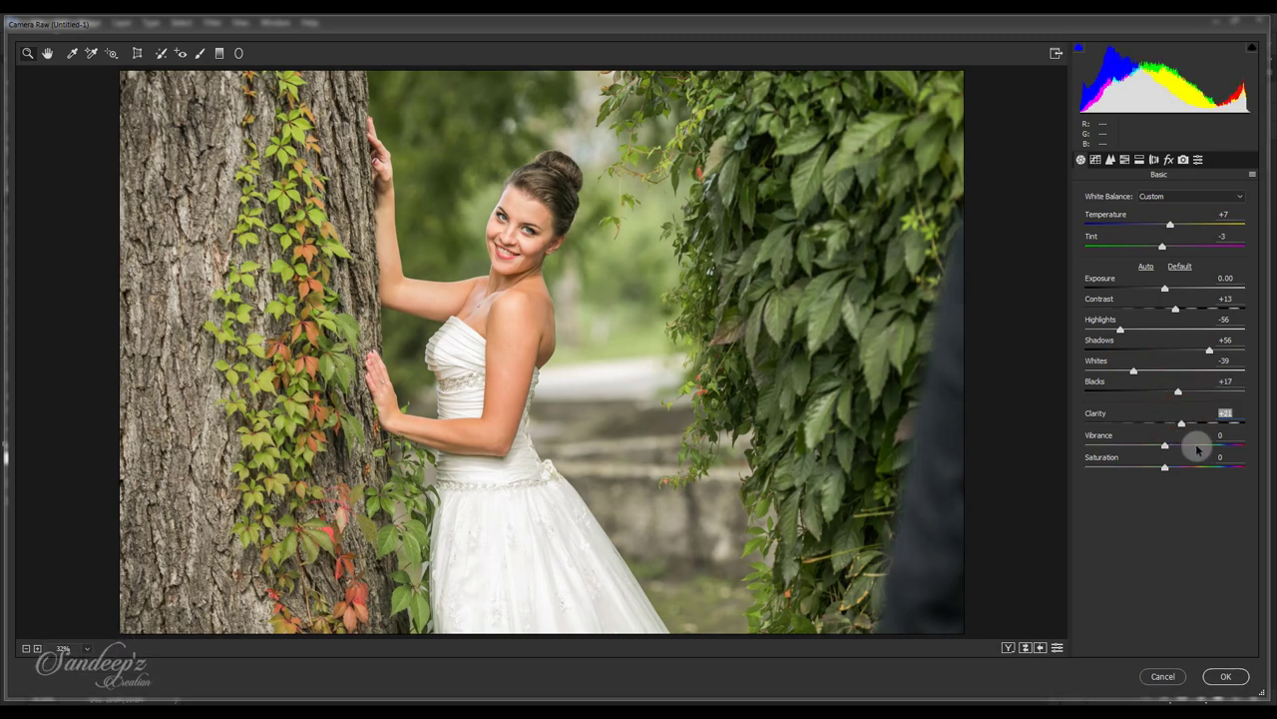
{"action": "left_click", "coordinate": [1198, 445]}
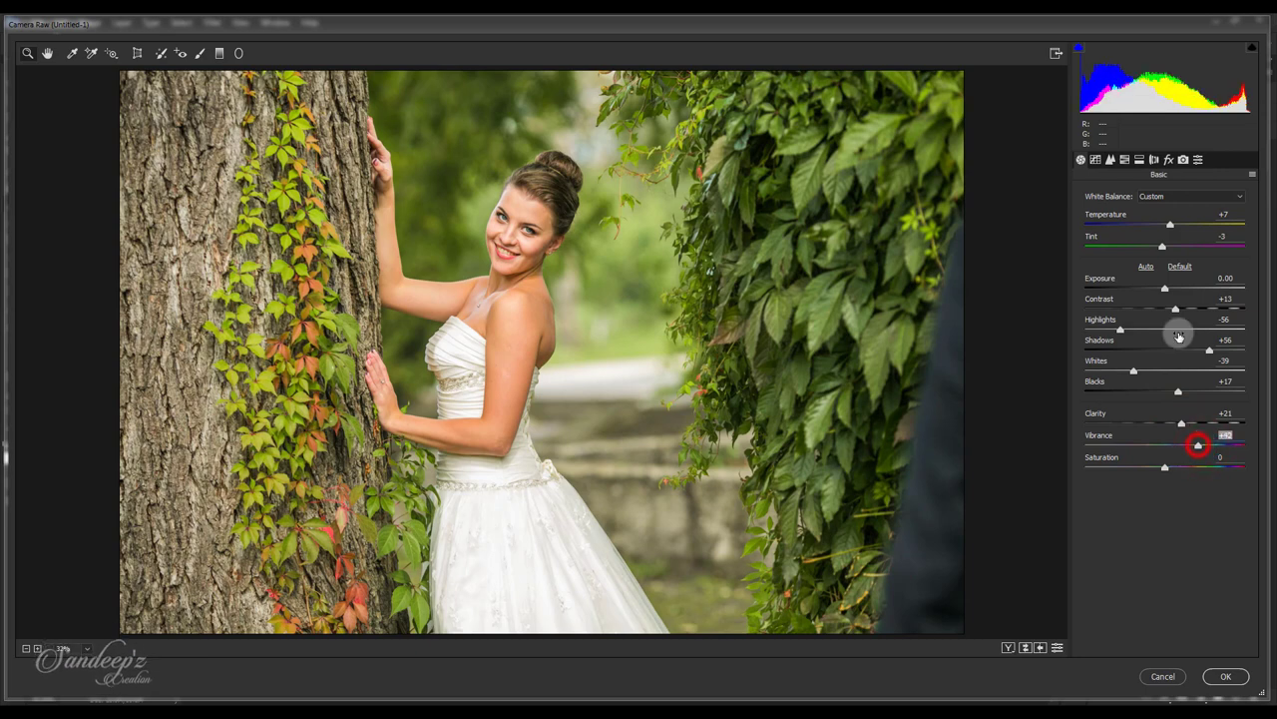
{"action": "left_click", "coordinate": [1123, 159]}
{"action": "left_click", "coordinate": [1129, 214]}
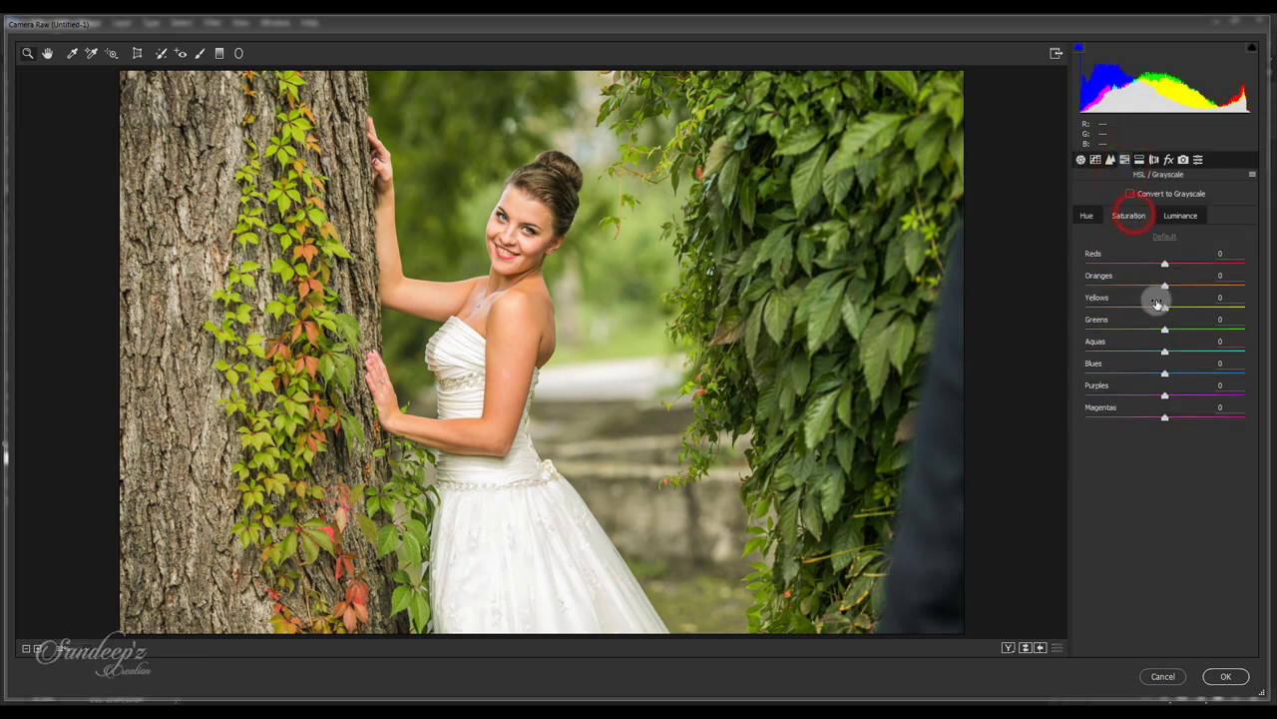
Set Yellows hue -31 and saturation Reds +50, Yellows +20, Greens +26.
{"action": "left_click", "coordinate": [1087, 220]}
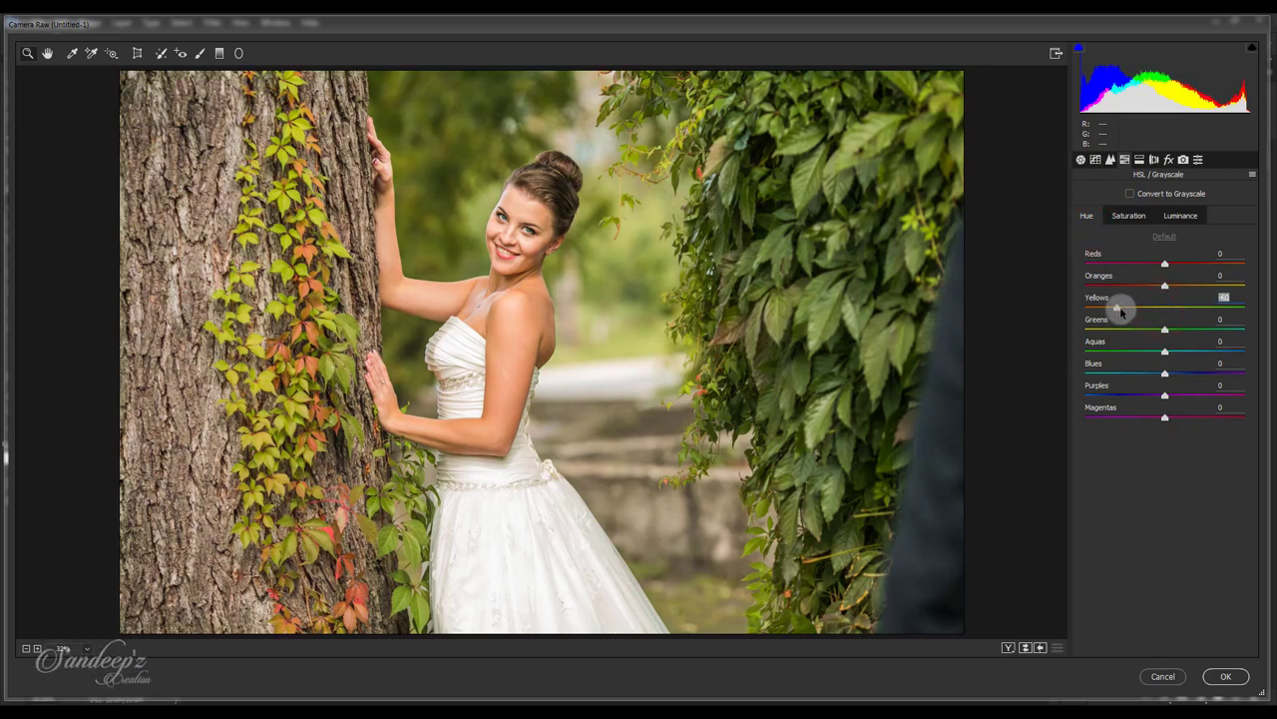
{"action": "mouse_move", "coordinate": [1118, 309]}
{"action": "left_mouse_down"}
{"action": "mouse_move", "coordinate": [1181, 308]}
{"action": "mouse_move", "coordinate": [1183, 322]}
{"action": "left_mouse_up"}
{"action": "left_click", "coordinate": [1129, 215]}
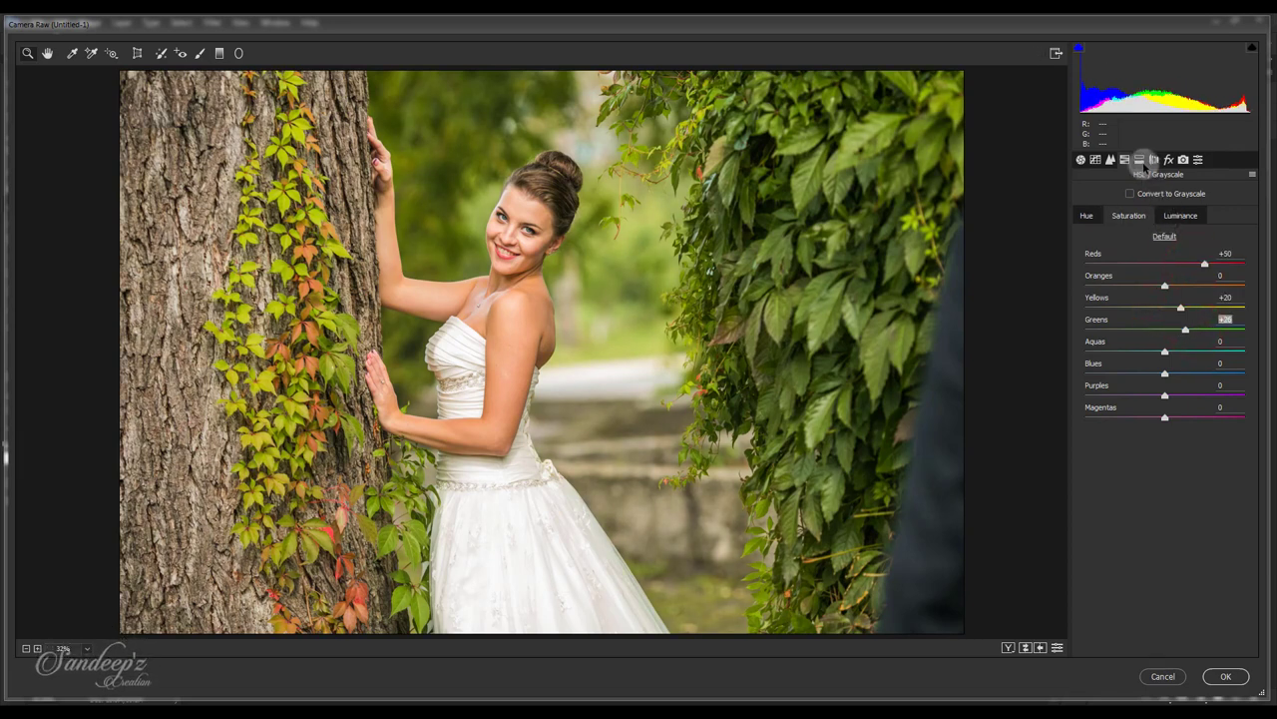
Split-tone highlights at hue 68 and shadows at hue 275, and tweak Oranges saturation and luminance.
{"action": "left_click", "coordinate": [1139, 160]}
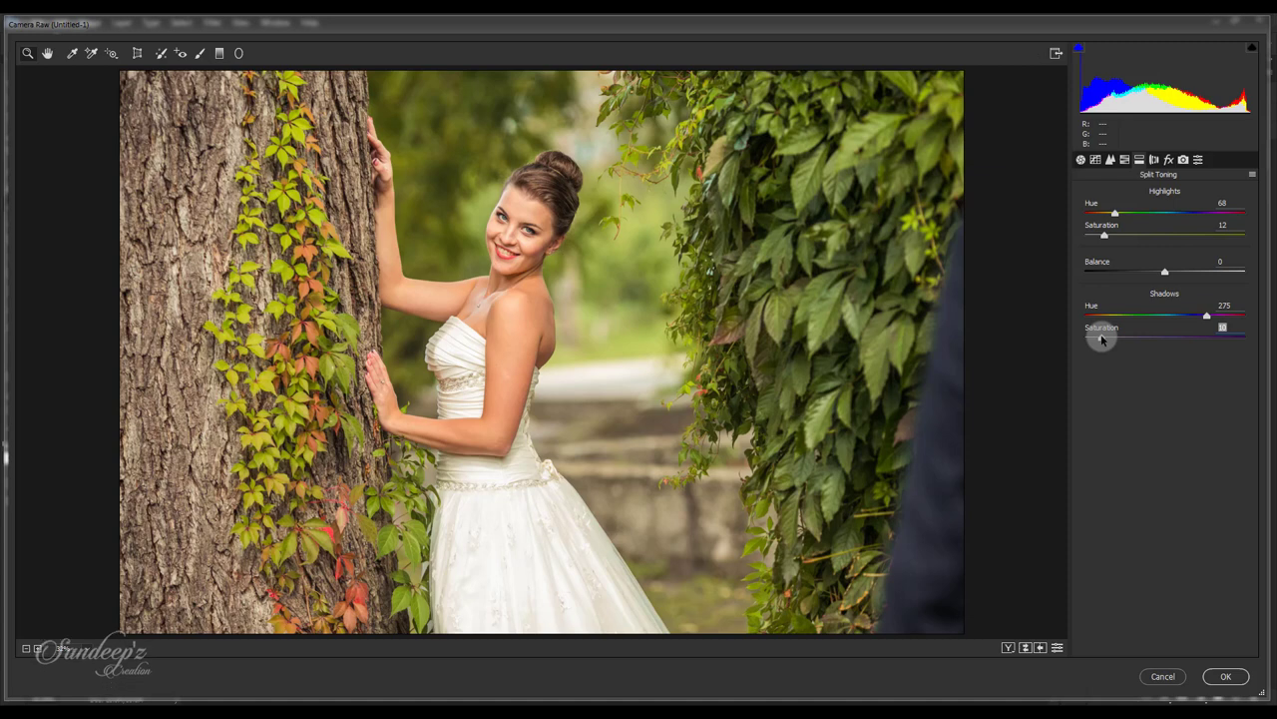
{"action": "left_click", "coordinate": [1124, 160]}
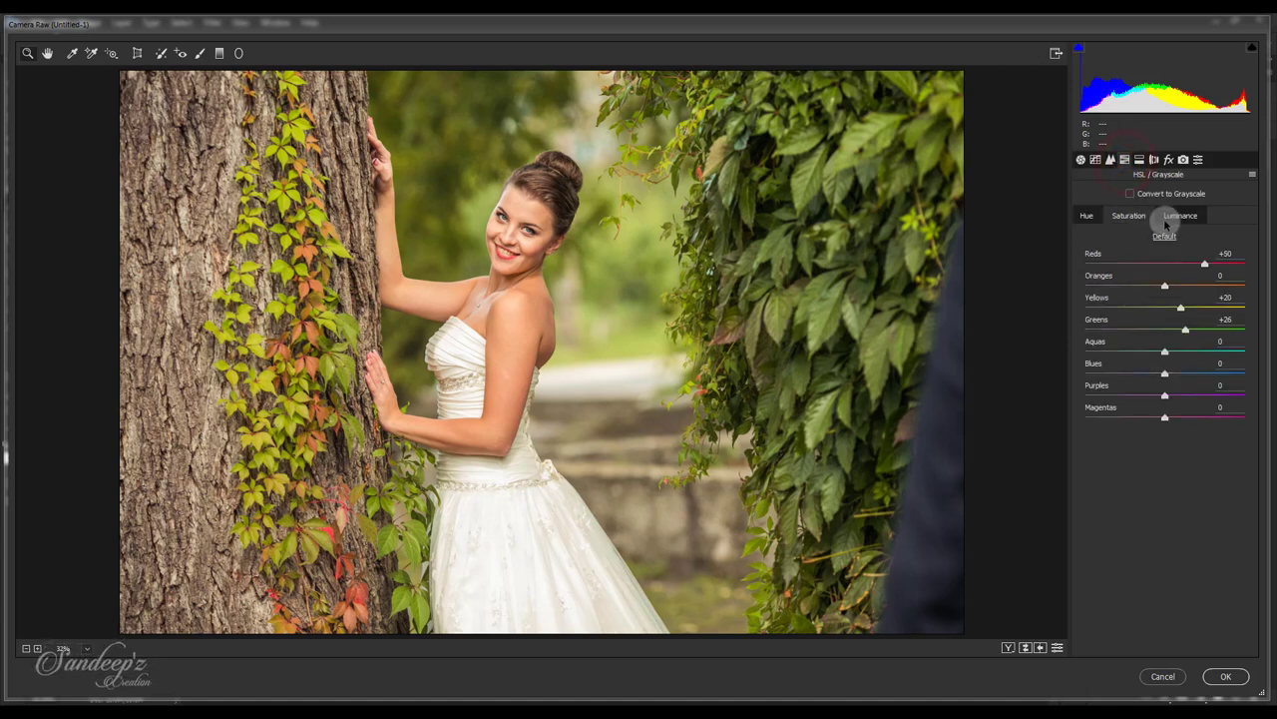
{"action": "left_click", "coordinate": [1163, 287]}
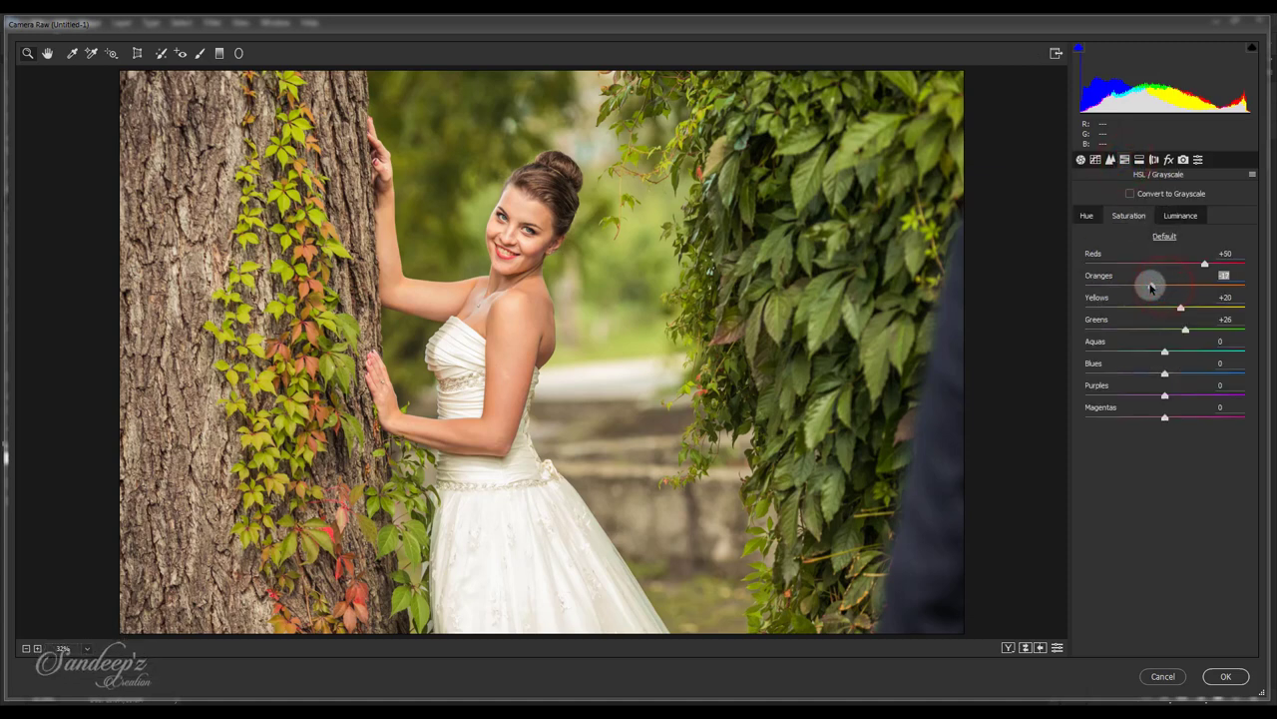
{"action": "left_click", "coordinate": [1173, 217]}
{"action": "left_click", "coordinate": [1169, 286]}
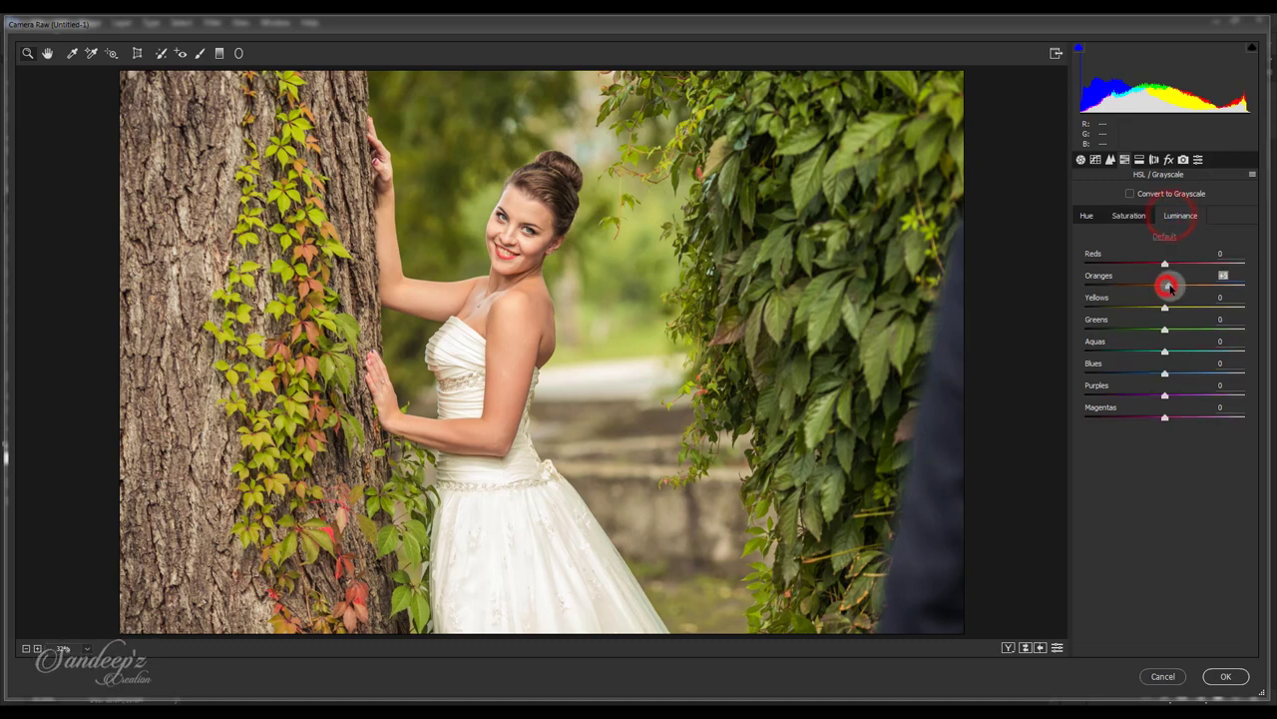
{"action": "left_click", "coordinate": [1086, 217]}
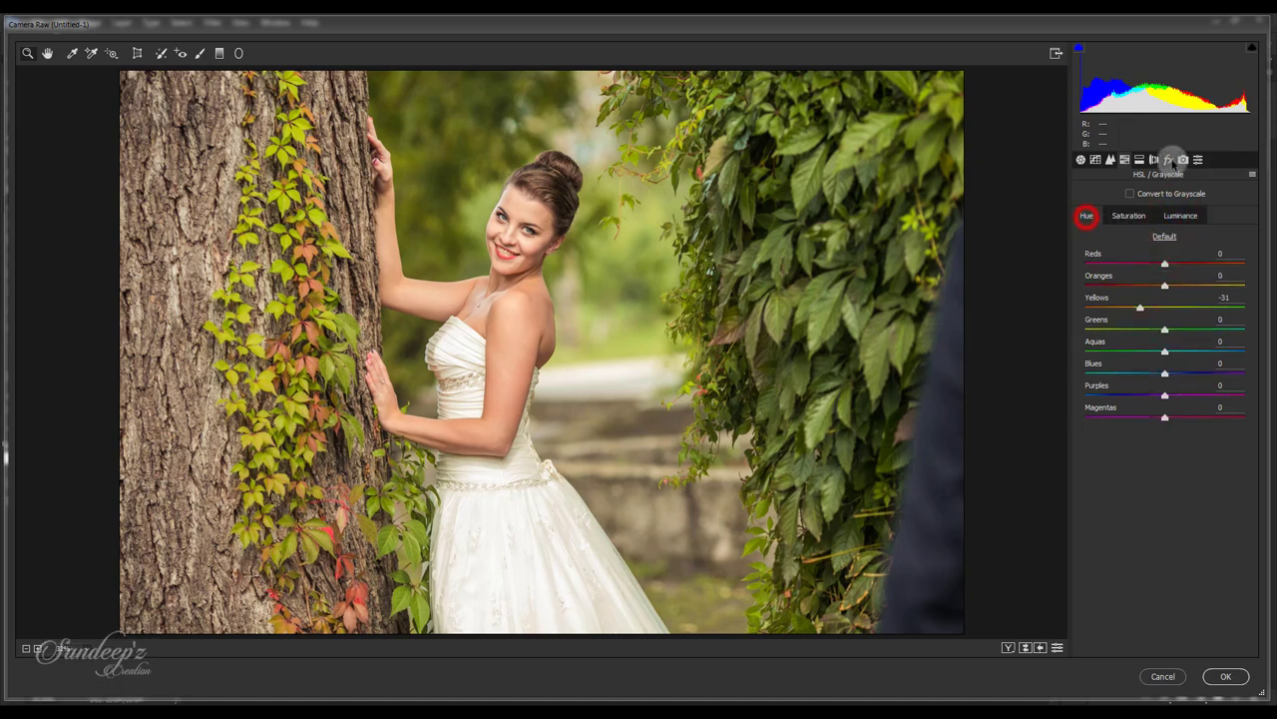
{"action": "left_click", "coordinate": [1170, 160]}
Add a vignette and a graduated filter darkening the right-side foliage to about Exposure -1.05.
{"action": "left_click_drag", "start_coordinate": [1165, 371], "coordinate": [1155, 379]}
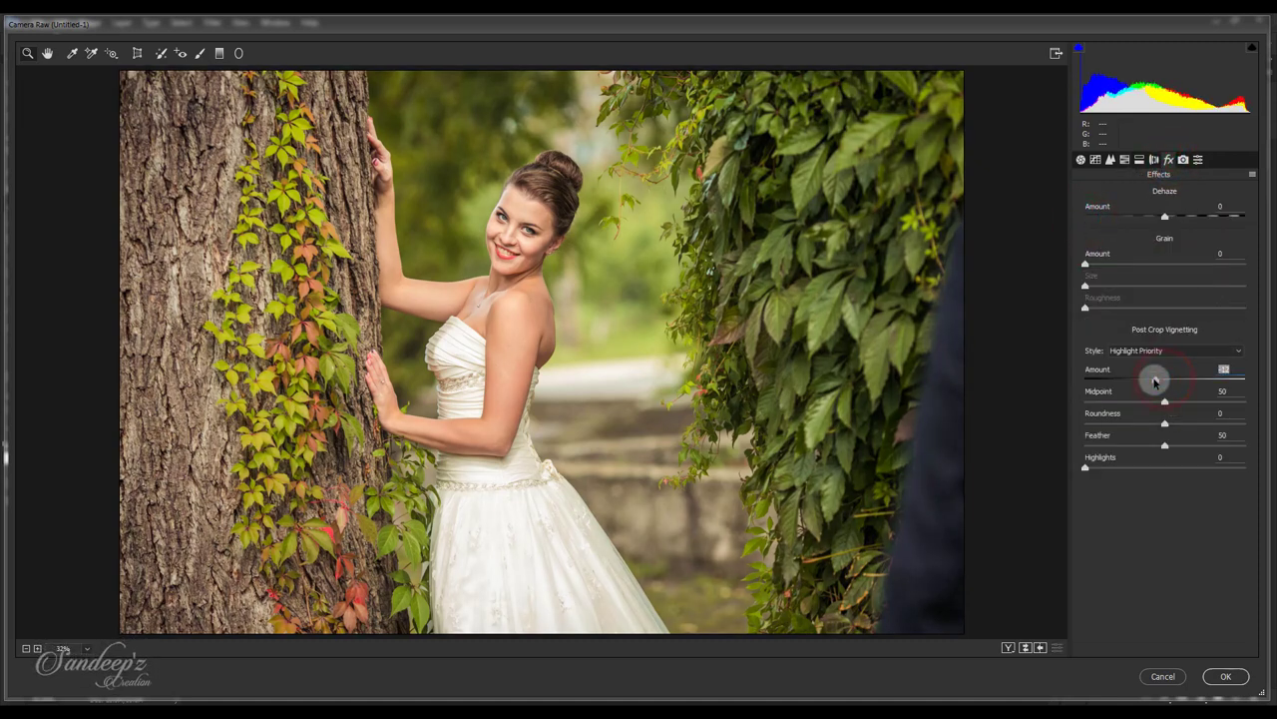
{"action": "left_click", "coordinate": [219, 52]}
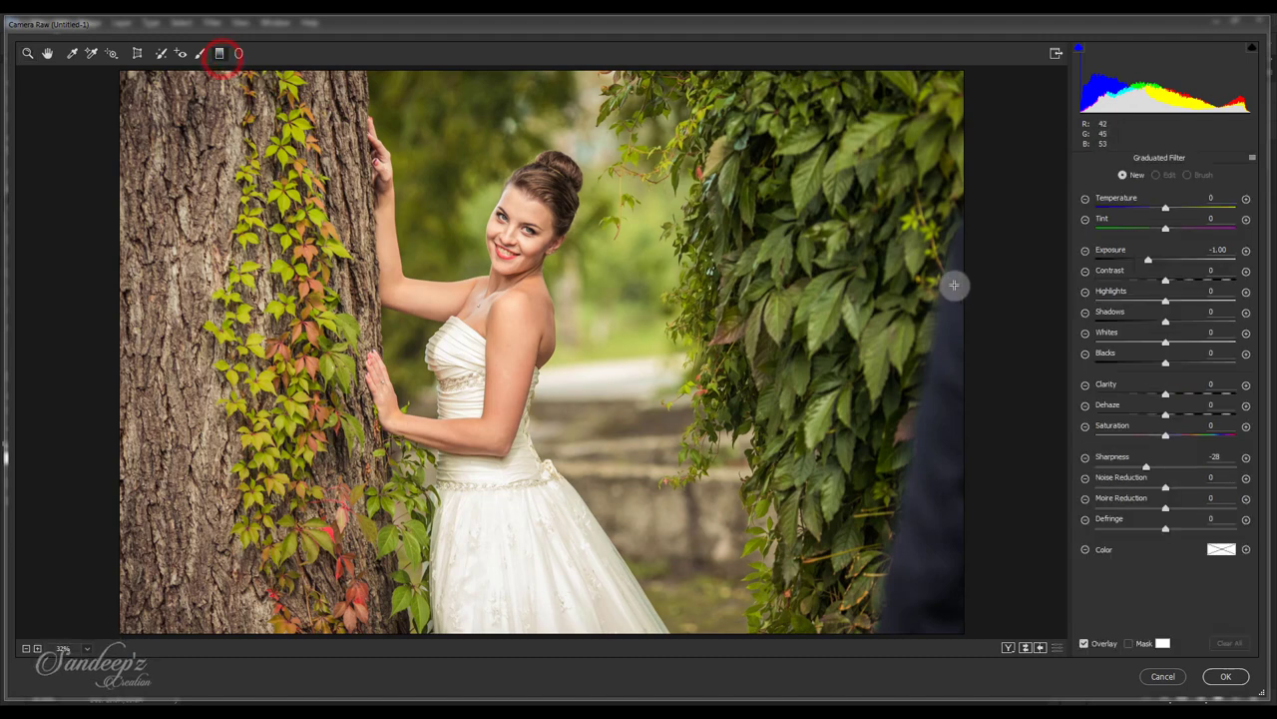
{"action": "left_click_drag", "start_coordinate": [963, 285], "coordinate": [610, 288]}
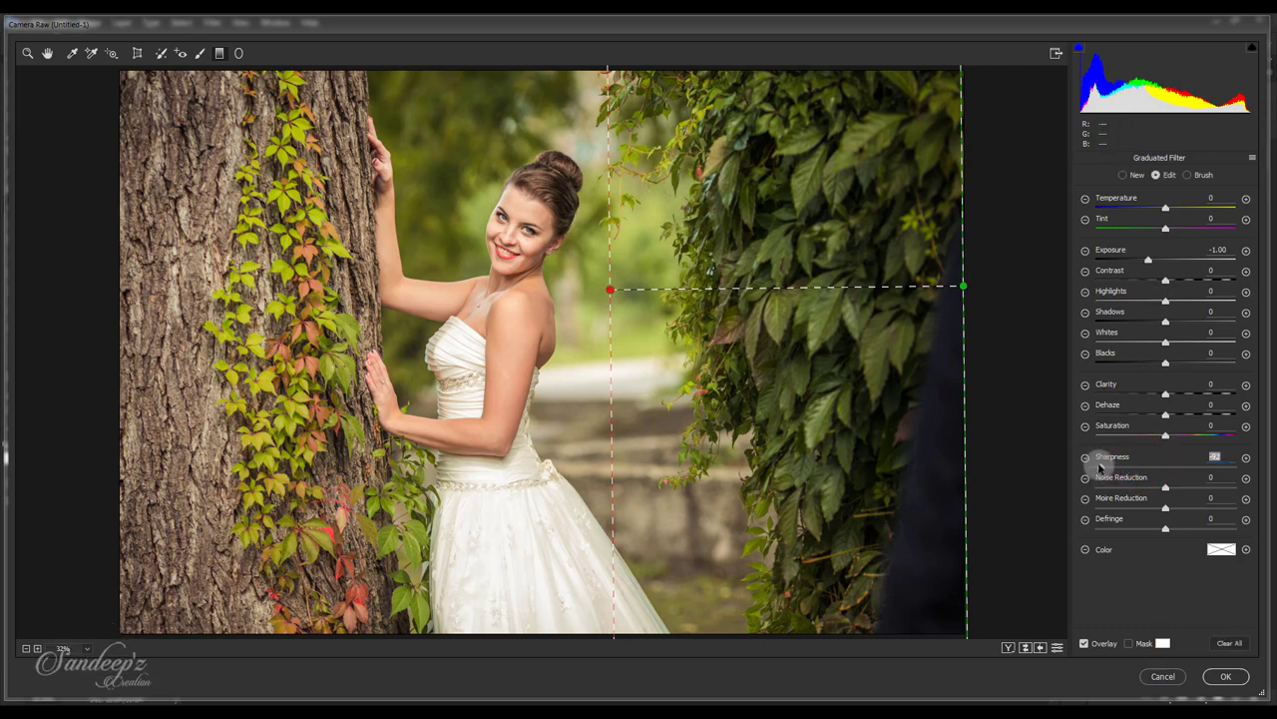
{"action": "left_click_drag", "start_coordinate": [1147, 258], "coordinate": [1143, 260]}
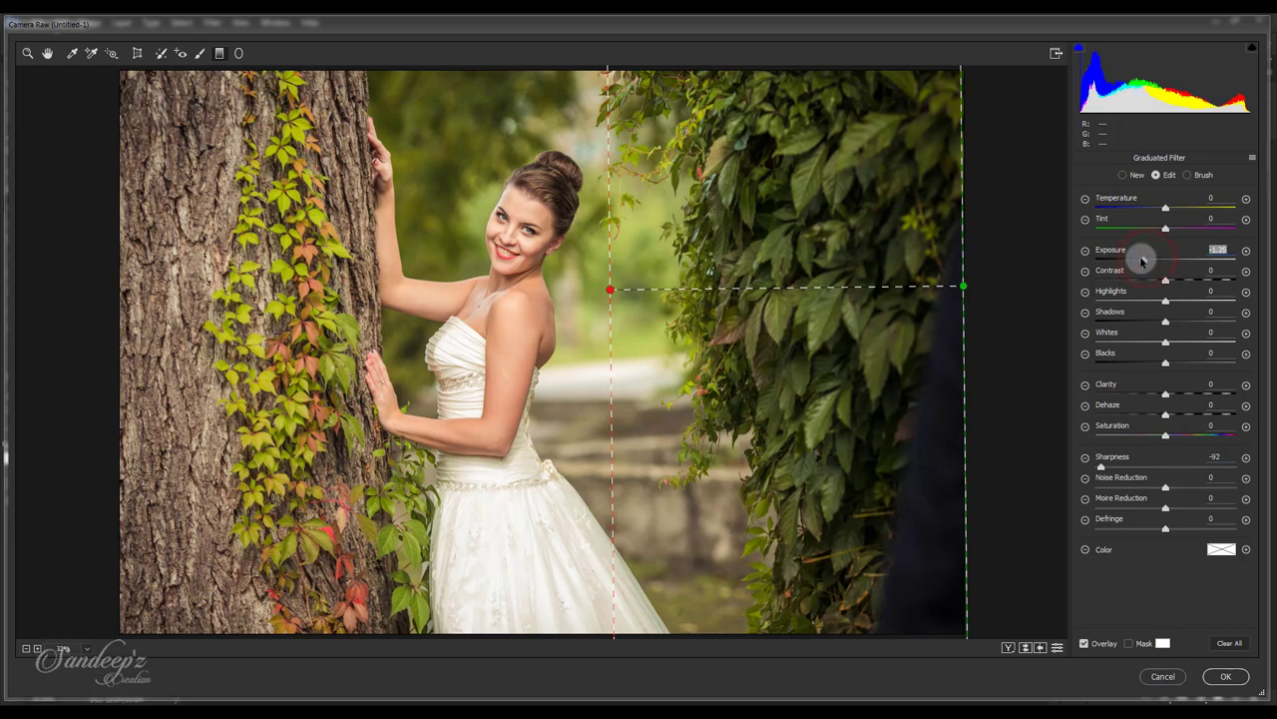
{"action": "left_click_drag", "start_coordinate": [813, 288], "coordinate": [701, 281]}
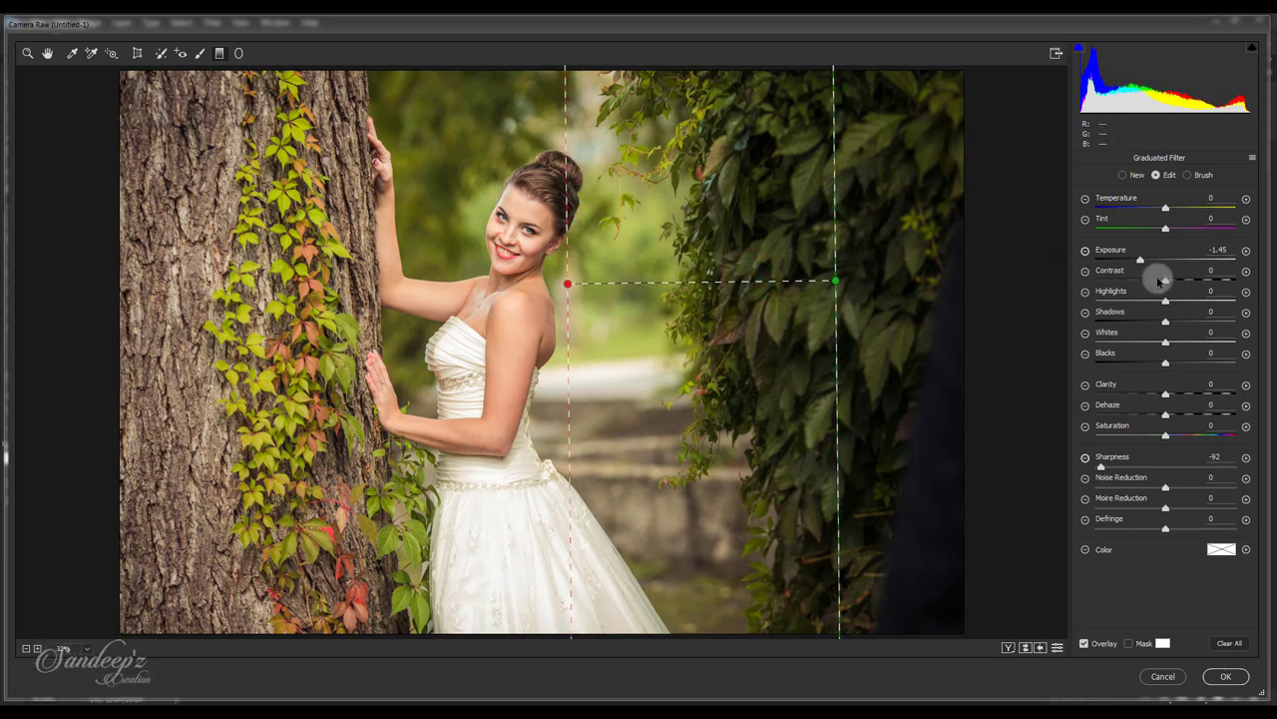
{"action": "left_click_drag", "start_coordinate": [1142, 260], "coordinate": [1150, 260]}
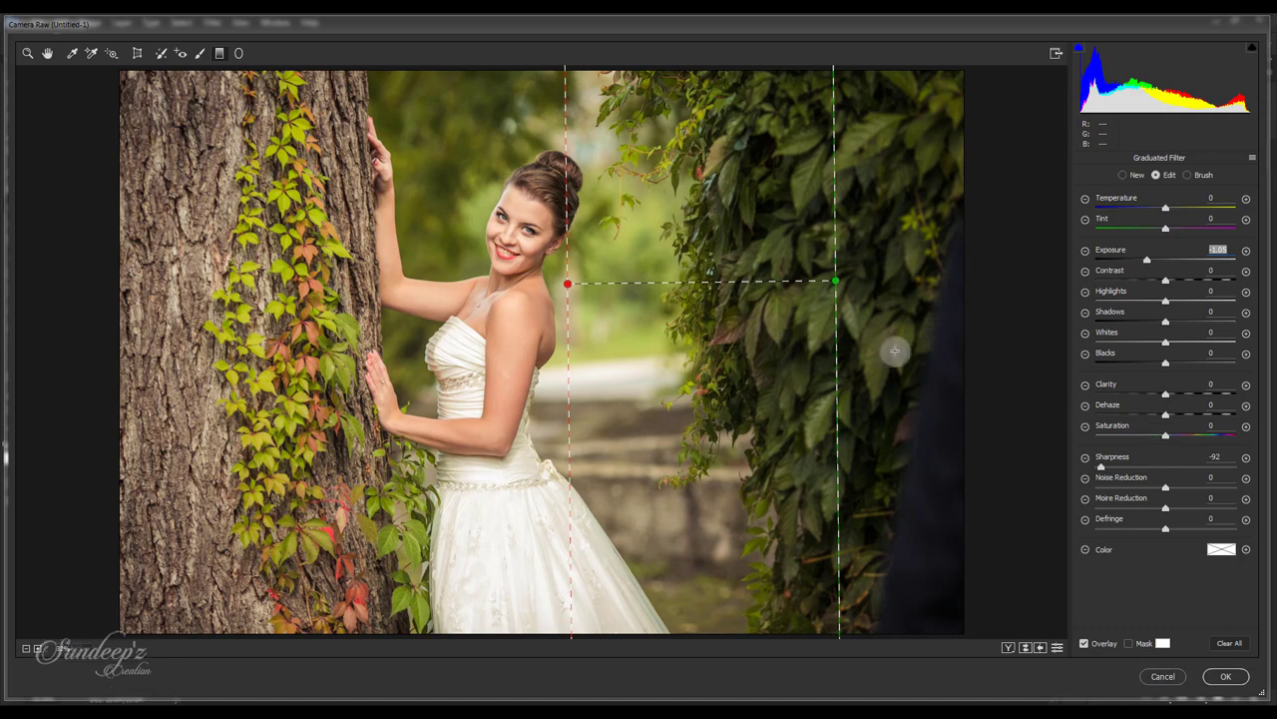
{"action": "left_click", "coordinate": [48, 53]}
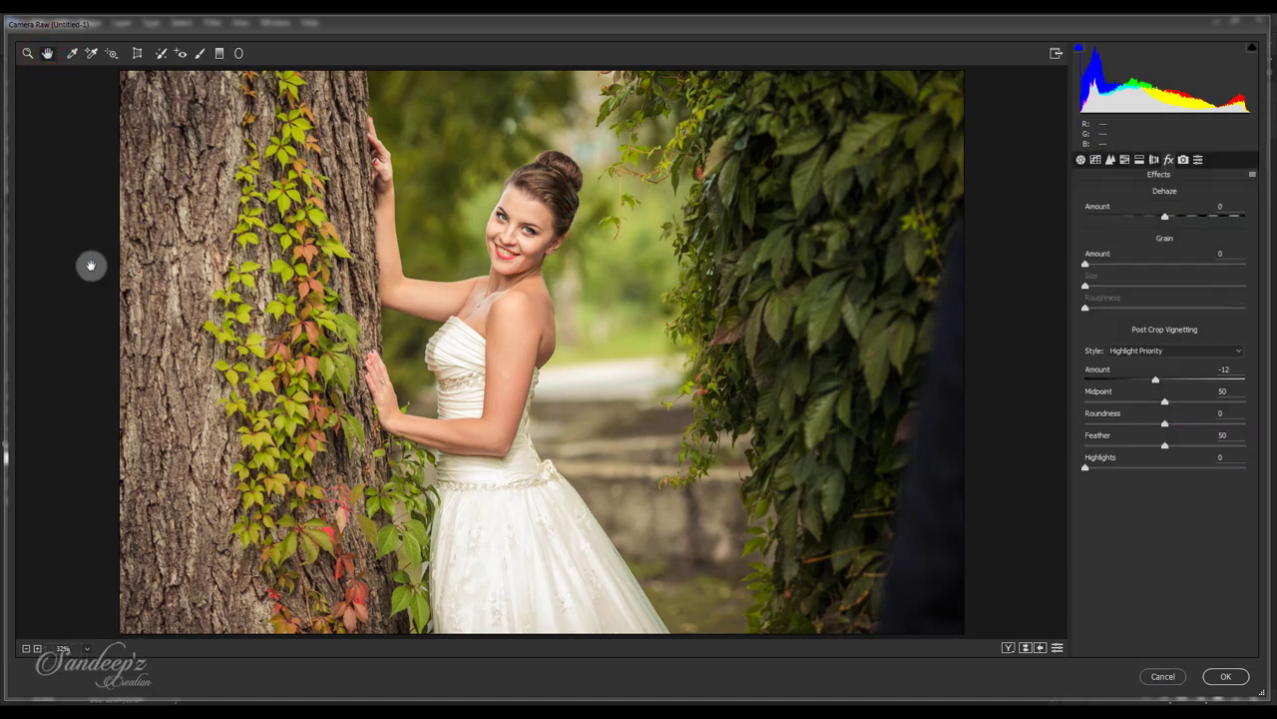
Darken the tree trunk at the left edge with a second graduated filter and apply the Camera Raw edits.
{"action": "left_click", "coordinate": [219, 54]}
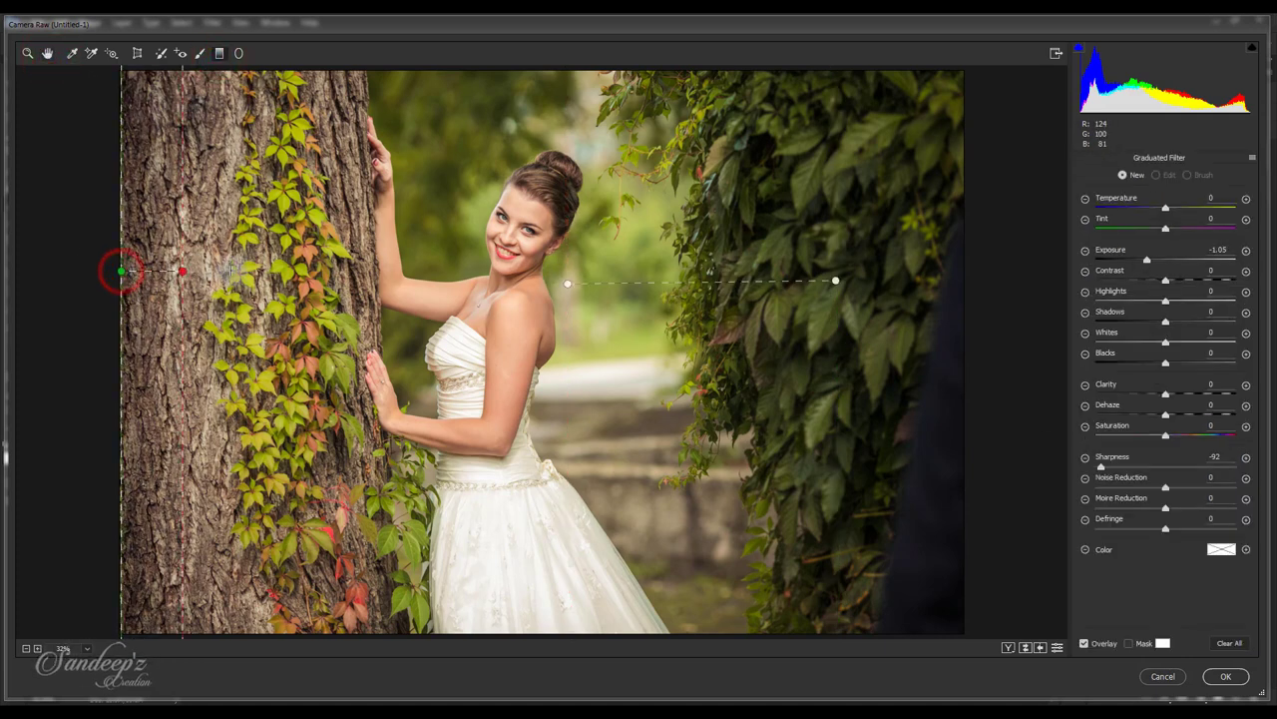
{"action": "left_click_drag", "start_coordinate": [121, 271], "coordinate": [285, 271]}
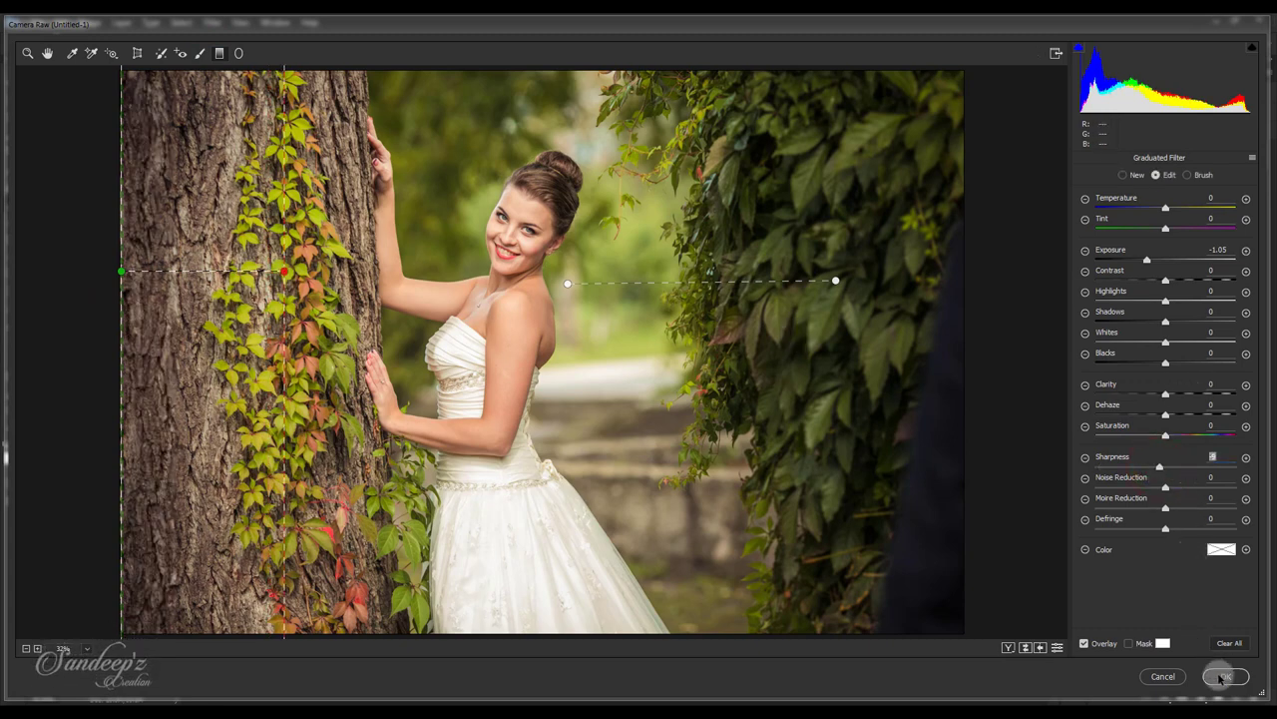
{"action": "left_click", "coordinate": [1224, 677]}
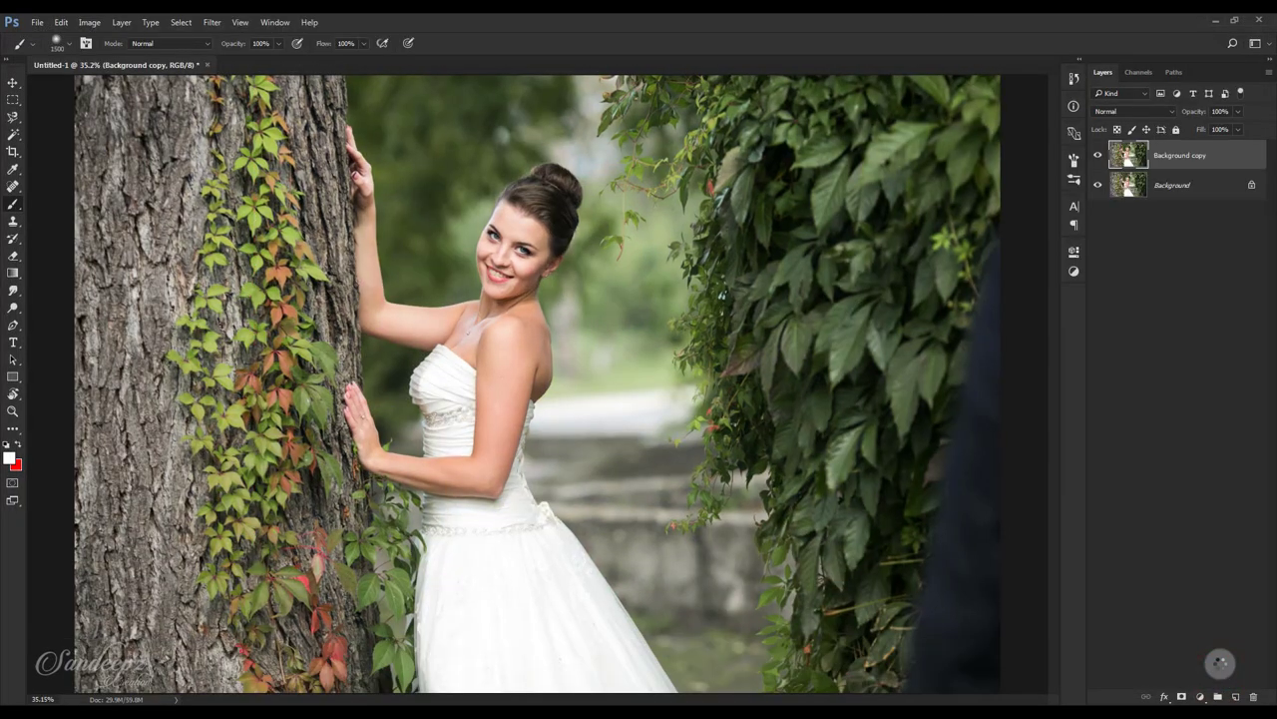
{"action": "key", "text": "ctrl+minus"}
{"action": "key", "text": "ctrl+minus"}
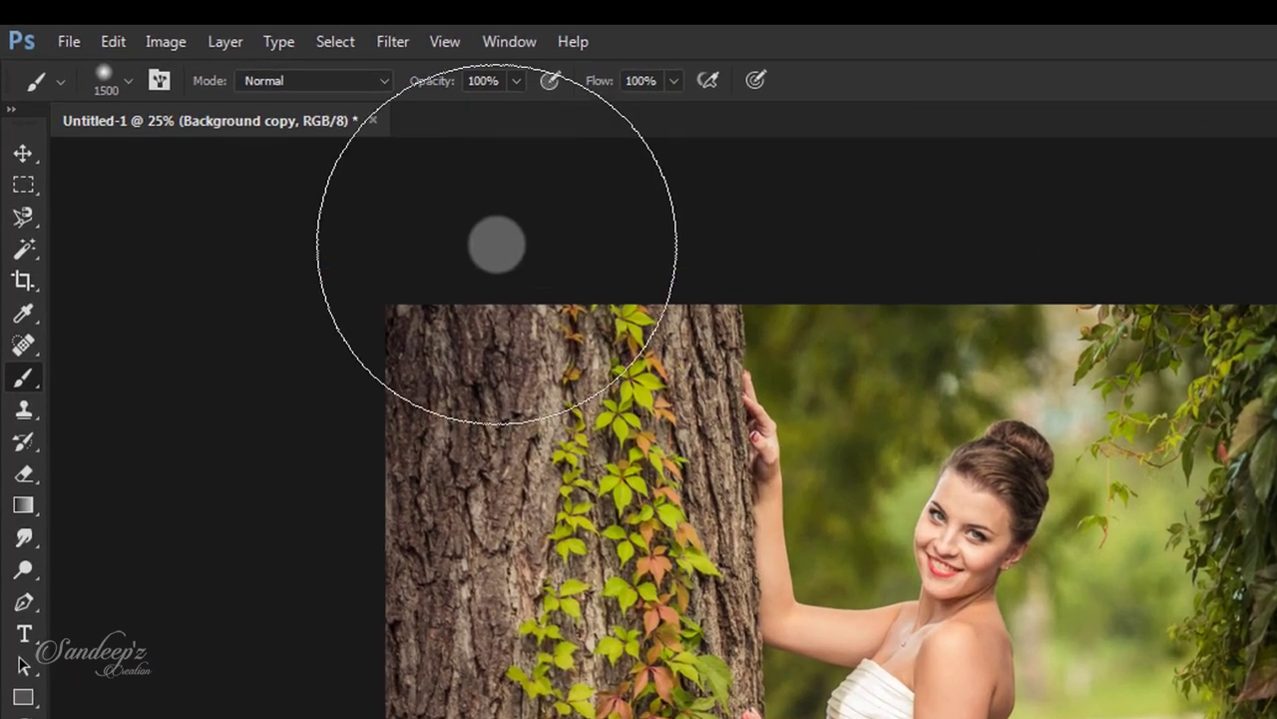
{"action": "left_click", "coordinate": [212, 22]}
{"action": "mouse_move", "coordinate": [402, 289]}
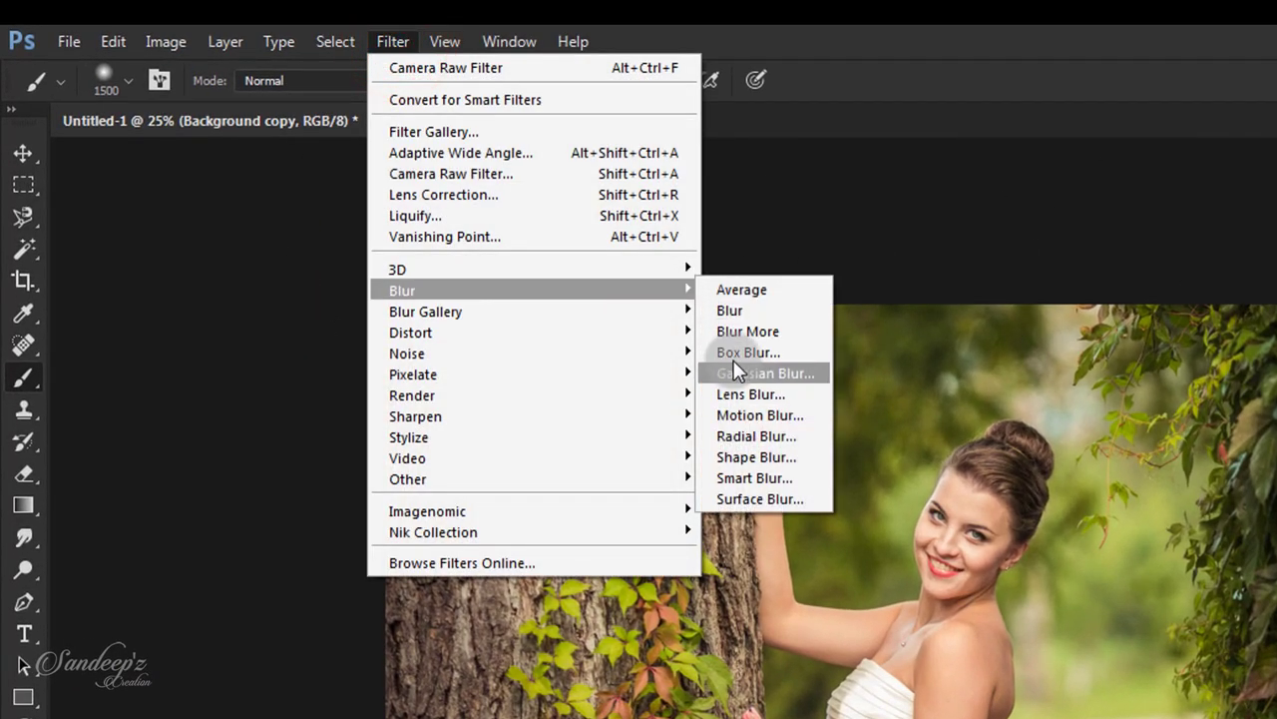
Apply a vertical 16 px Tilt-Shift blur with the sharp zone on the bride and blur over the right foliage.
{"action": "mouse_move", "coordinate": [425, 311]}
{"action": "left_click", "coordinate": [762, 355]}
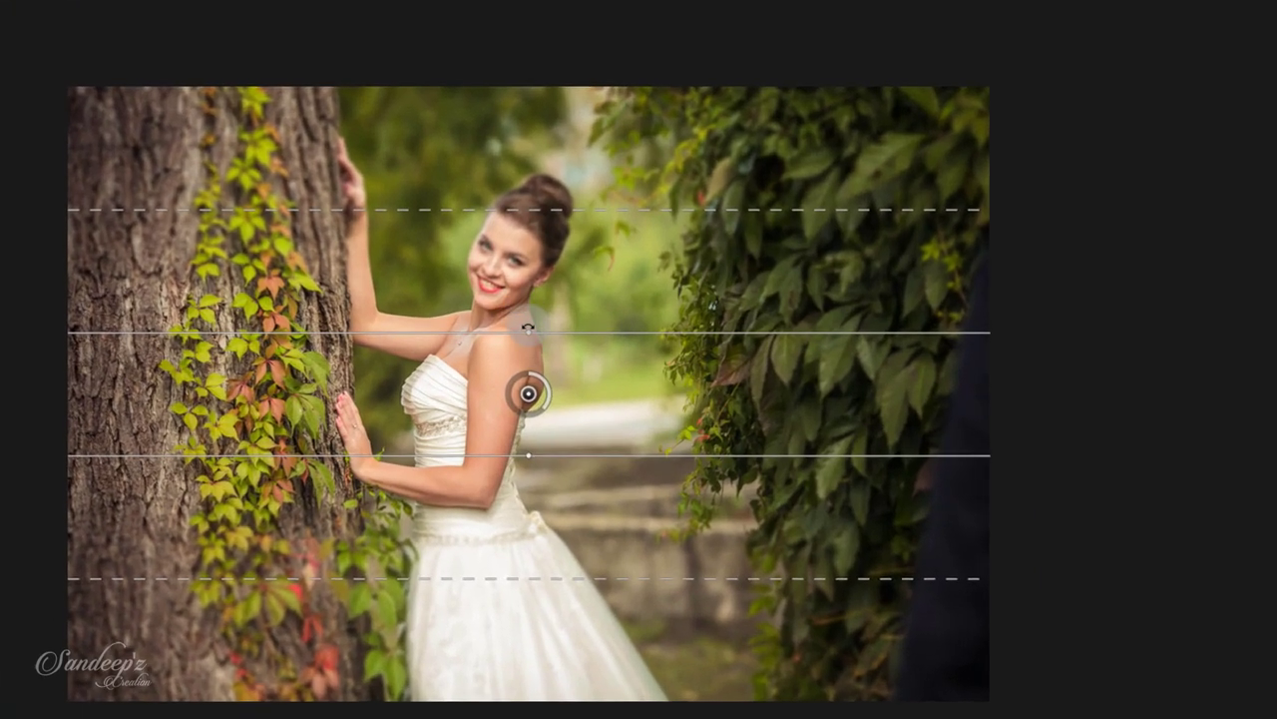
{"action": "mouse_move", "coordinate": [578, 340]}
{"action": "left_mouse_down"}
{"action": "mouse_move", "coordinate": [533, 326]}
{"action": "mouse_move", "coordinate": [590, 393]}
{"action": "left_mouse_up"}
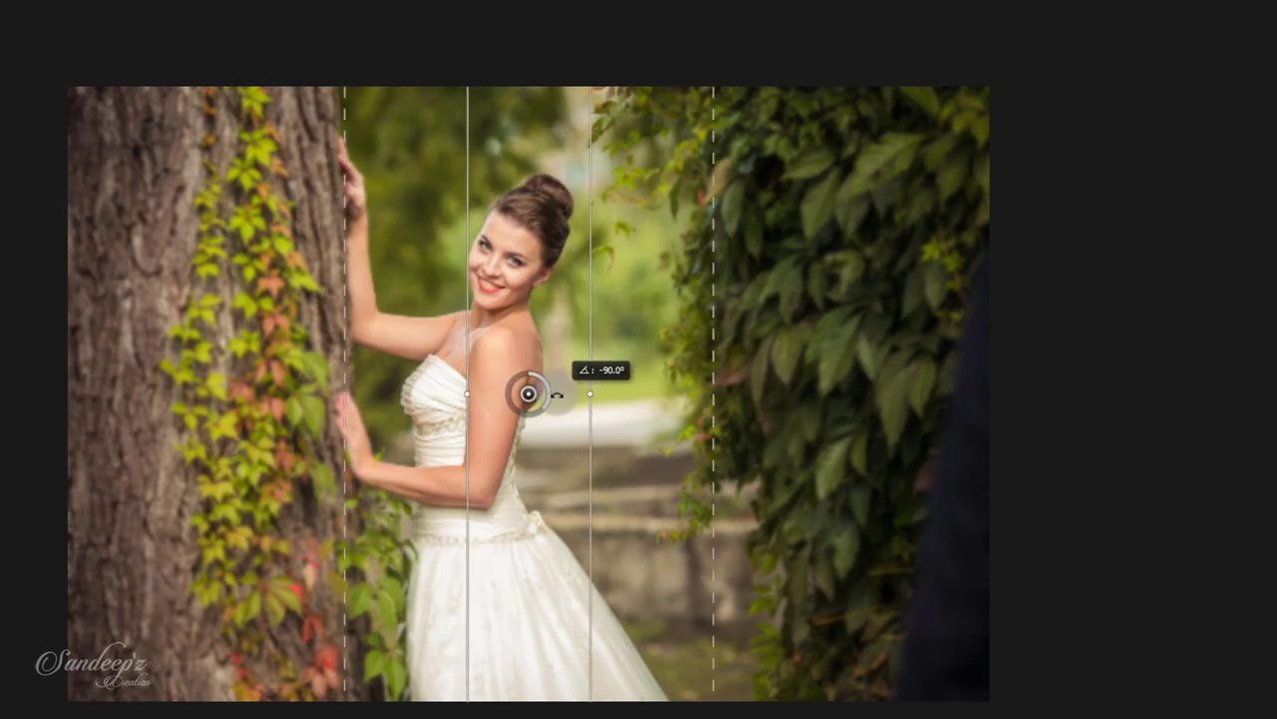
{"action": "left_click_drag", "start_coordinate": [470, 370], "coordinate": [80, 371]}
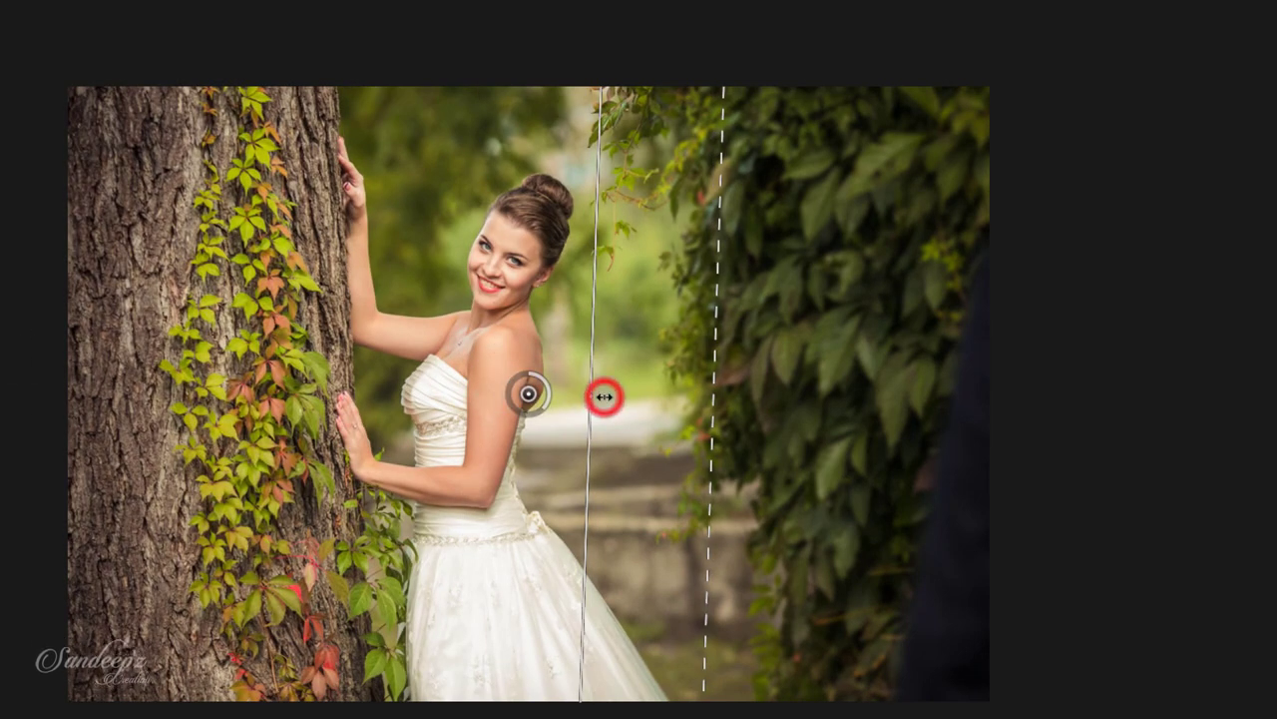
{"action": "left_click_drag", "start_coordinate": [597, 395], "coordinate": [540, 388]}
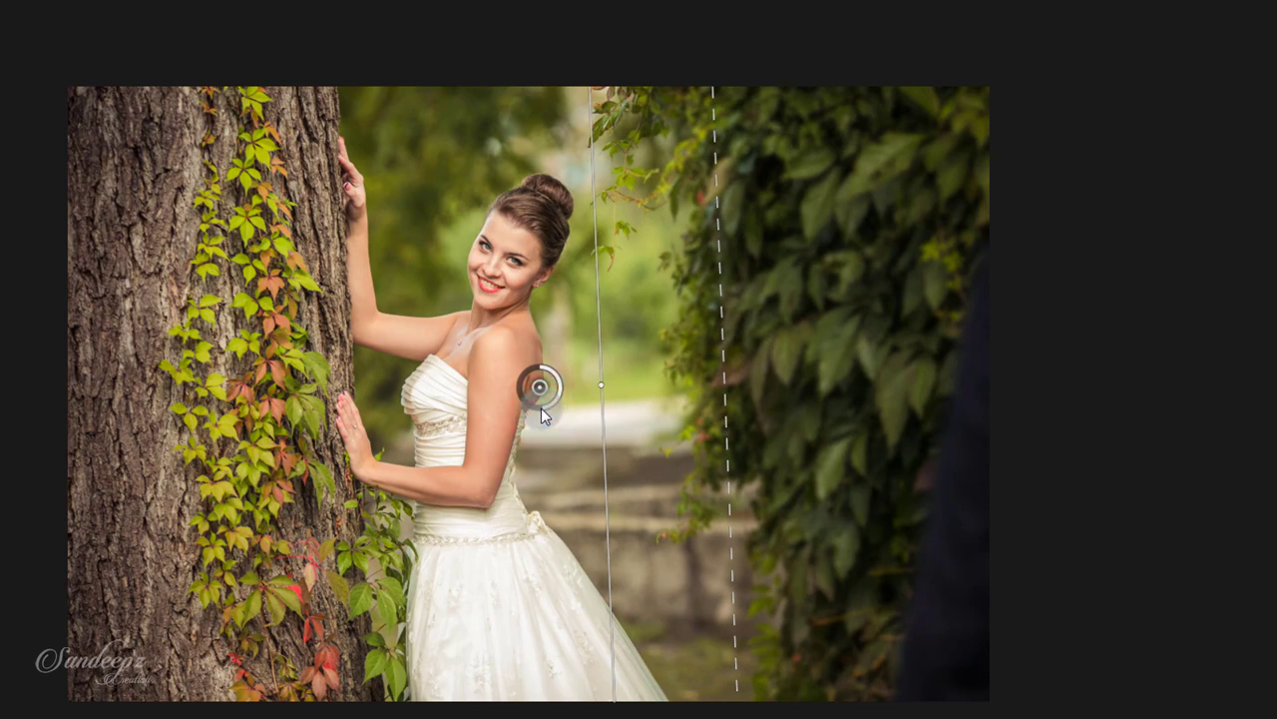
{"action": "left_click_drag", "start_coordinate": [722, 374], "coordinate": [790, 374]}
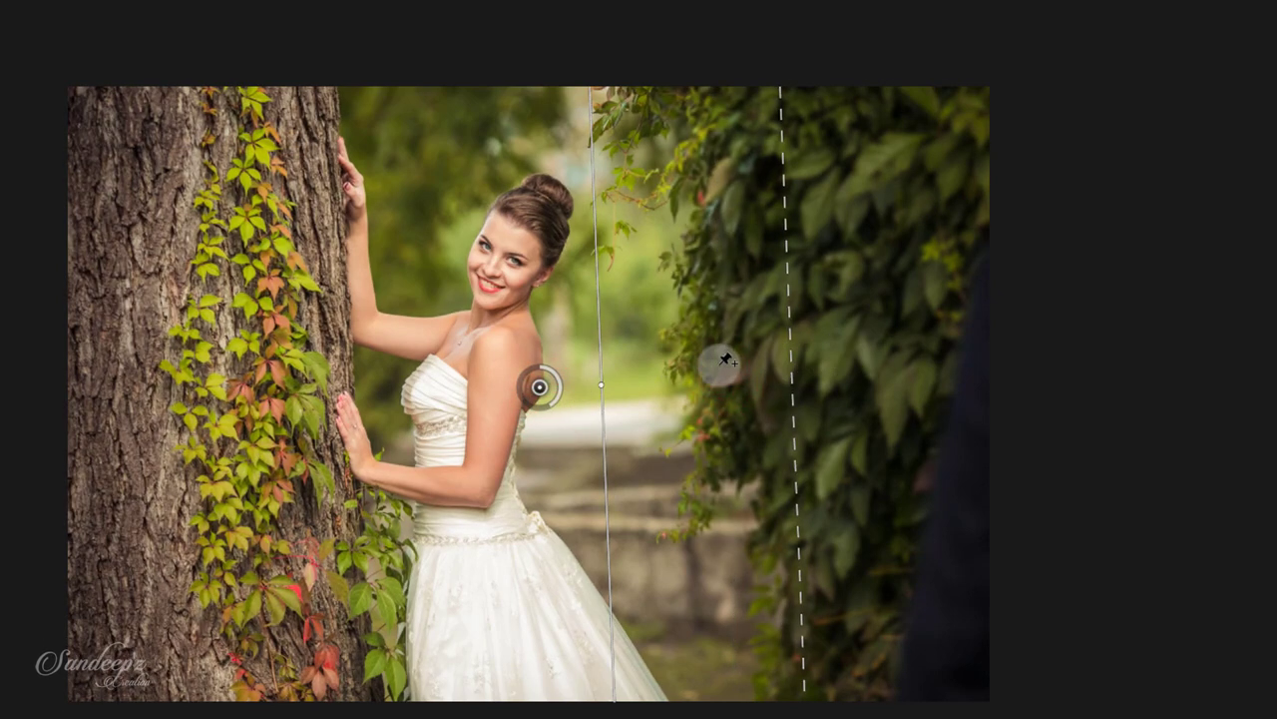
{"action": "mouse_move", "coordinate": [790, 357]}
{"action": "left_mouse_down"}
{"action": "mouse_move", "coordinate": [916, 347]}
{"action": "mouse_move", "coordinate": [882, 349]}
{"action": "left_mouse_up"}
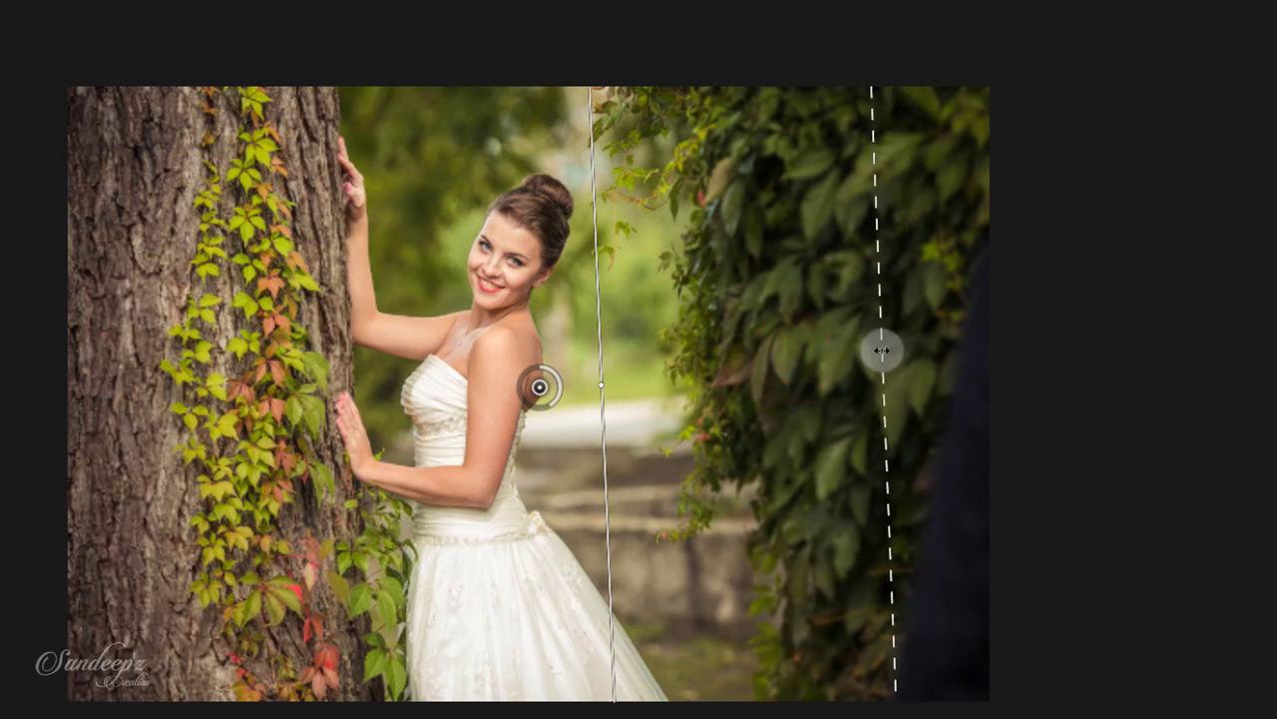
{"action": "left_click_drag", "start_coordinate": [538, 387], "coordinate": [435, 393]}
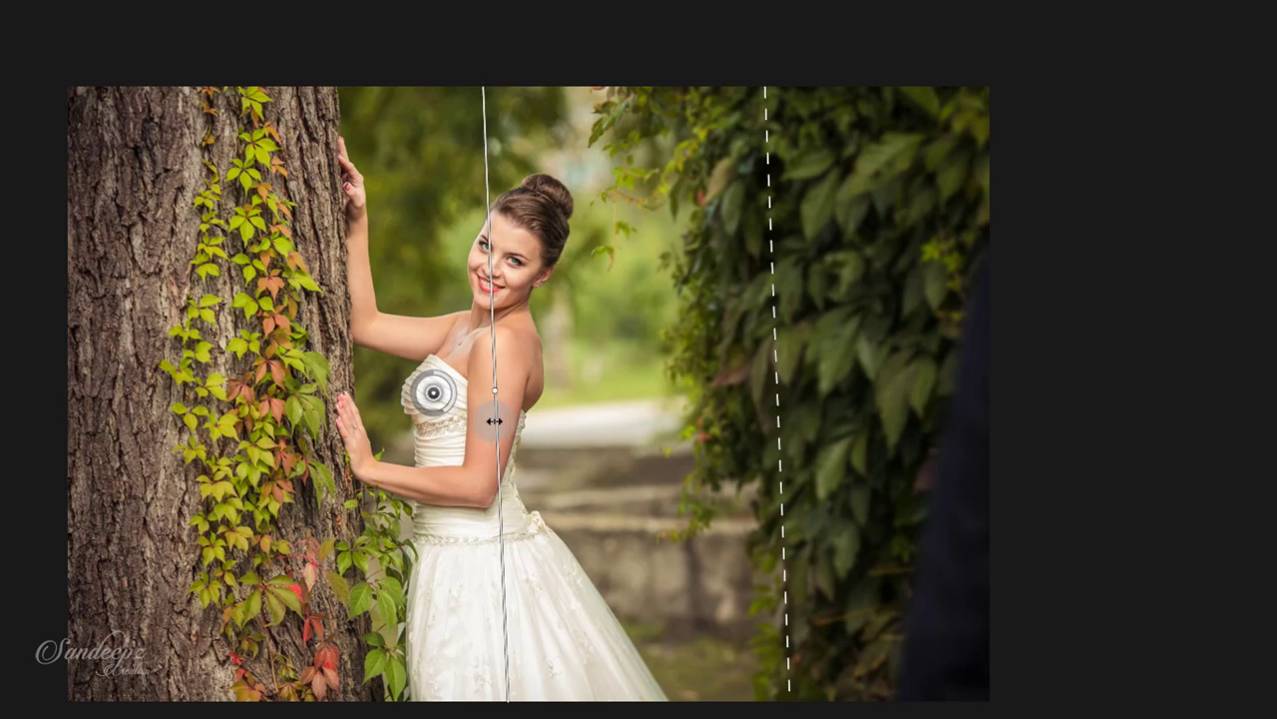
{"action": "left_click_drag", "start_coordinate": [493, 419], "coordinate": [552, 416]}
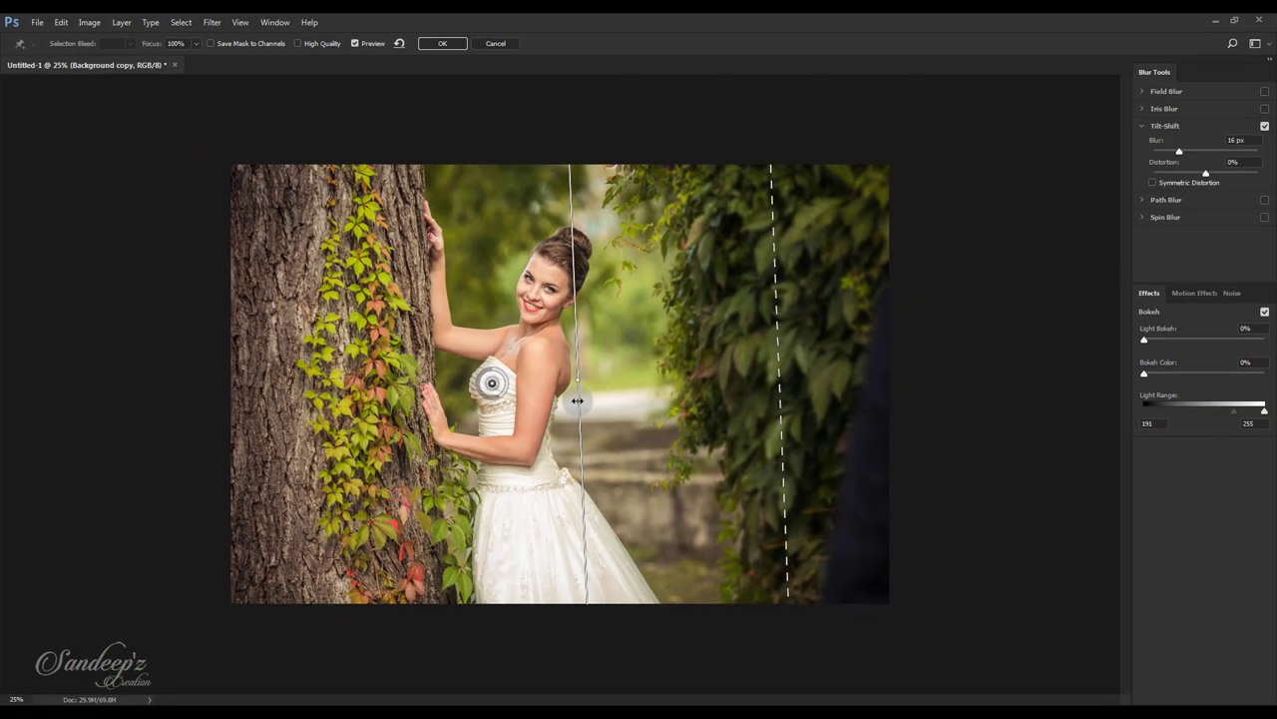
{"action": "left_click", "coordinate": [443, 44]}
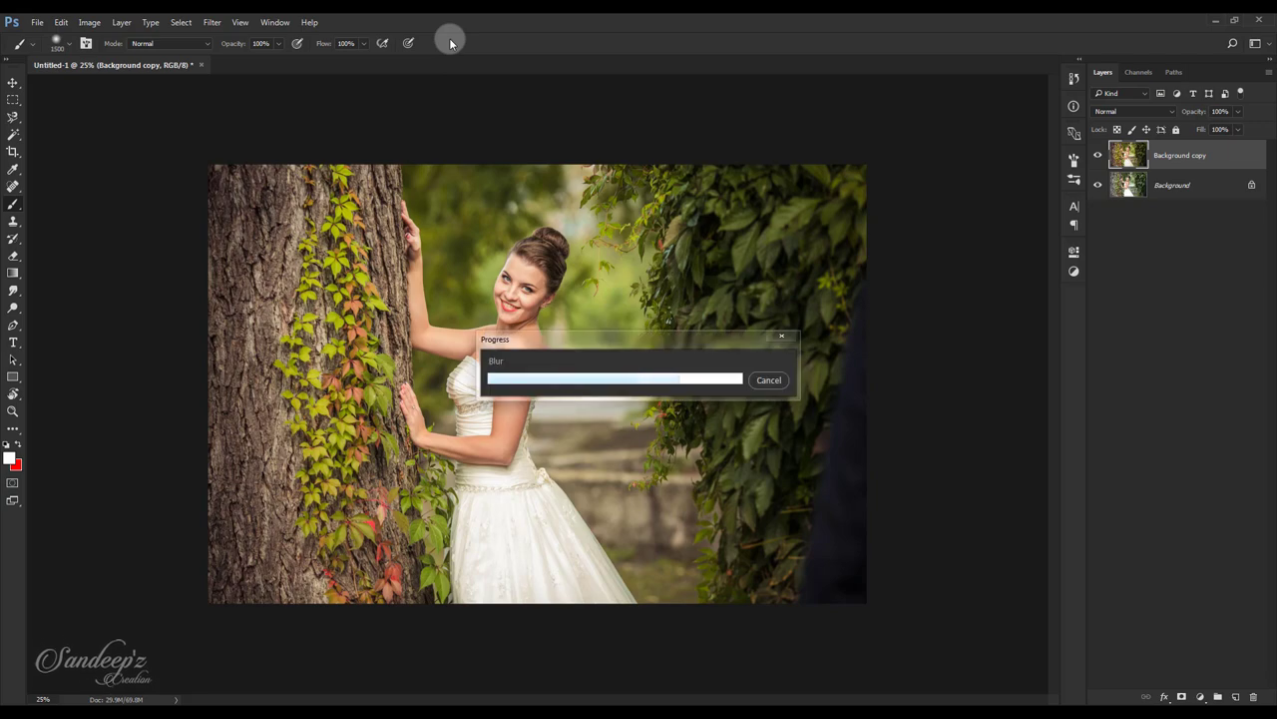
Add a Gradient Map adjustment layer using the Violet, Orange gradient preset.
{"action": "key", "text": "ctrl+0"}
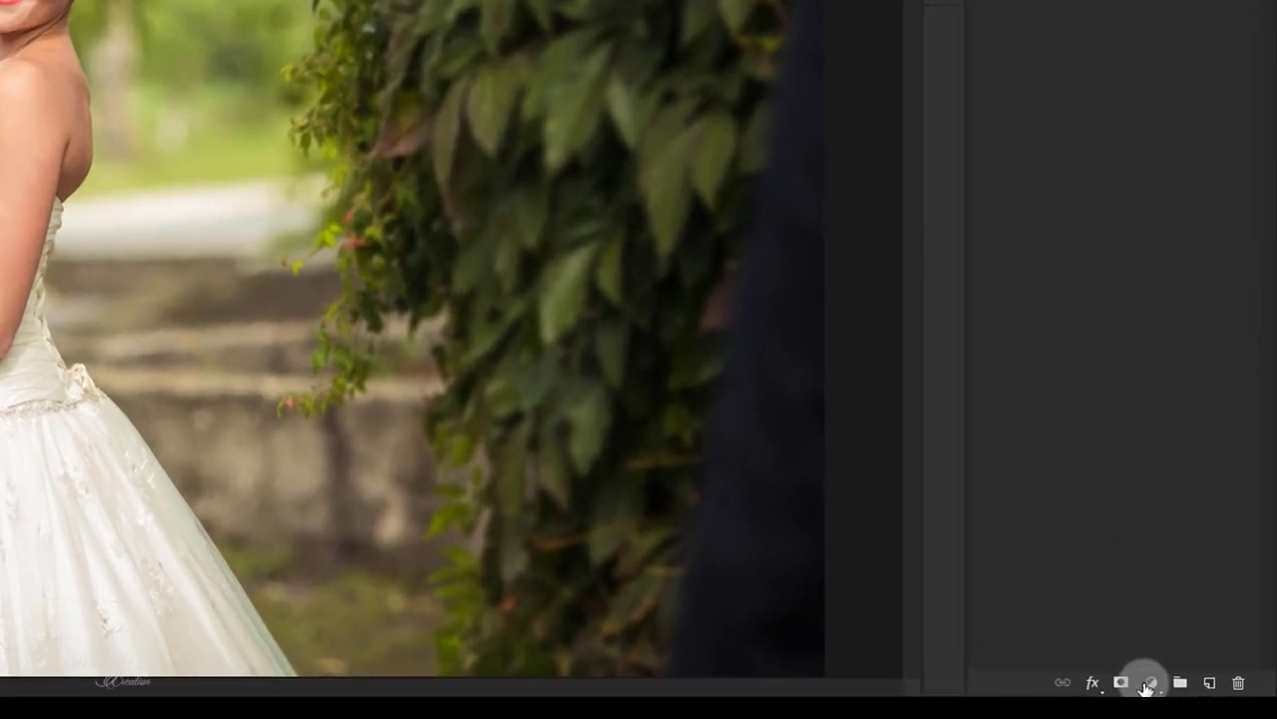
{"action": "left_click", "coordinate": [1152, 685]}
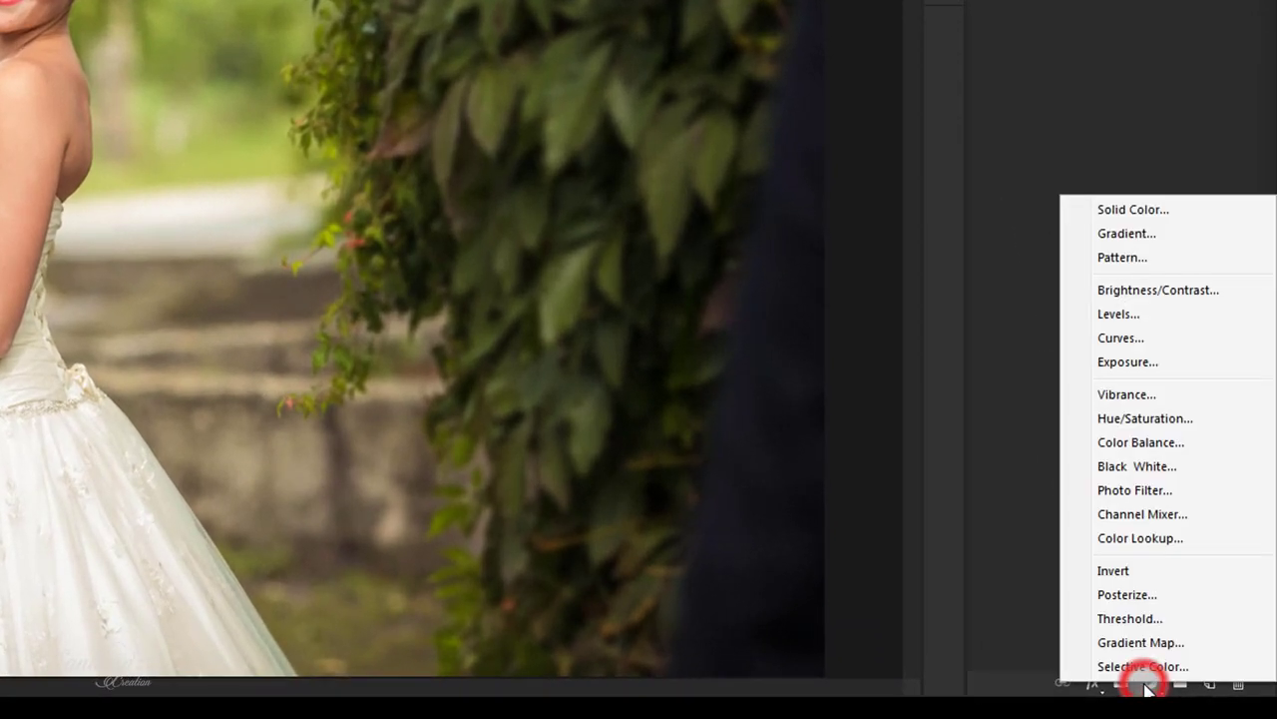
{"action": "left_click", "coordinate": [1149, 651]}
{"action": "left_click", "coordinate": [758, 327]}
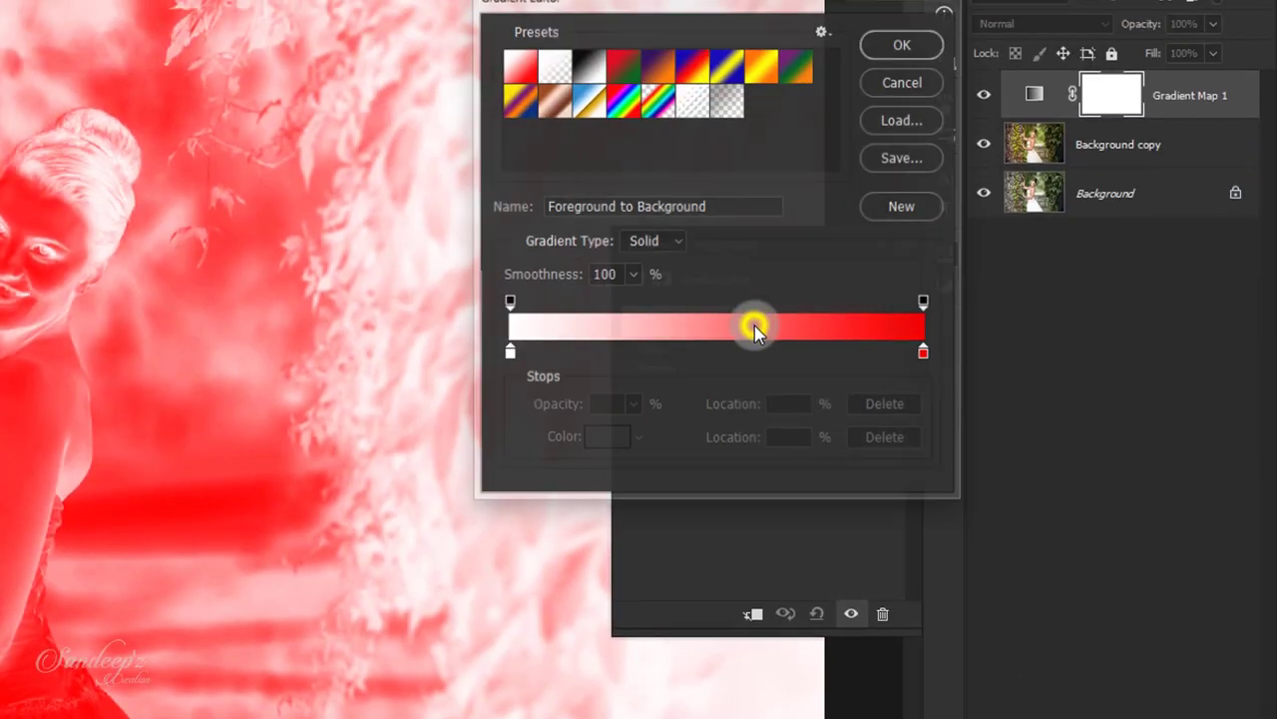
{"action": "left_click", "coordinate": [657, 62]}
{"action": "left_click", "coordinate": [901, 43]}
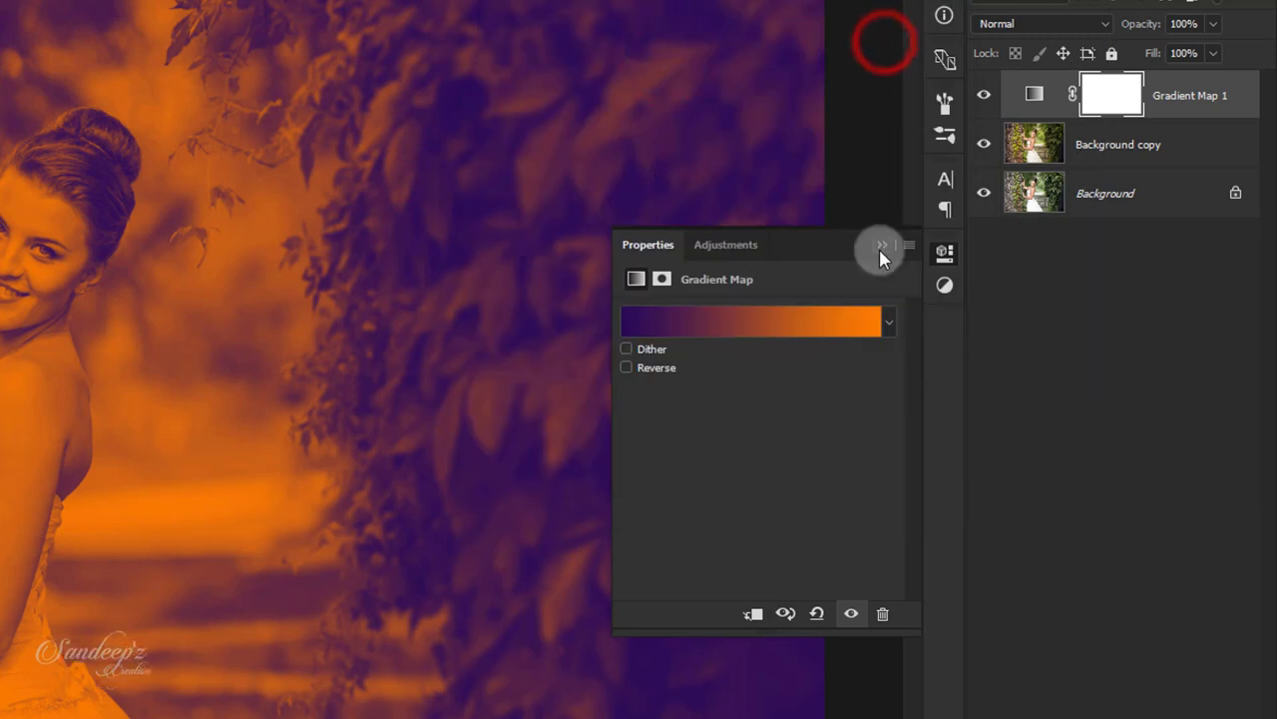
{"action": "left_click", "coordinate": [883, 247]}
Blend Gradient Map 1 in Soft Light at 15% opacity, toggling it to compare.
{"action": "left_click", "coordinate": [1026, 23]}
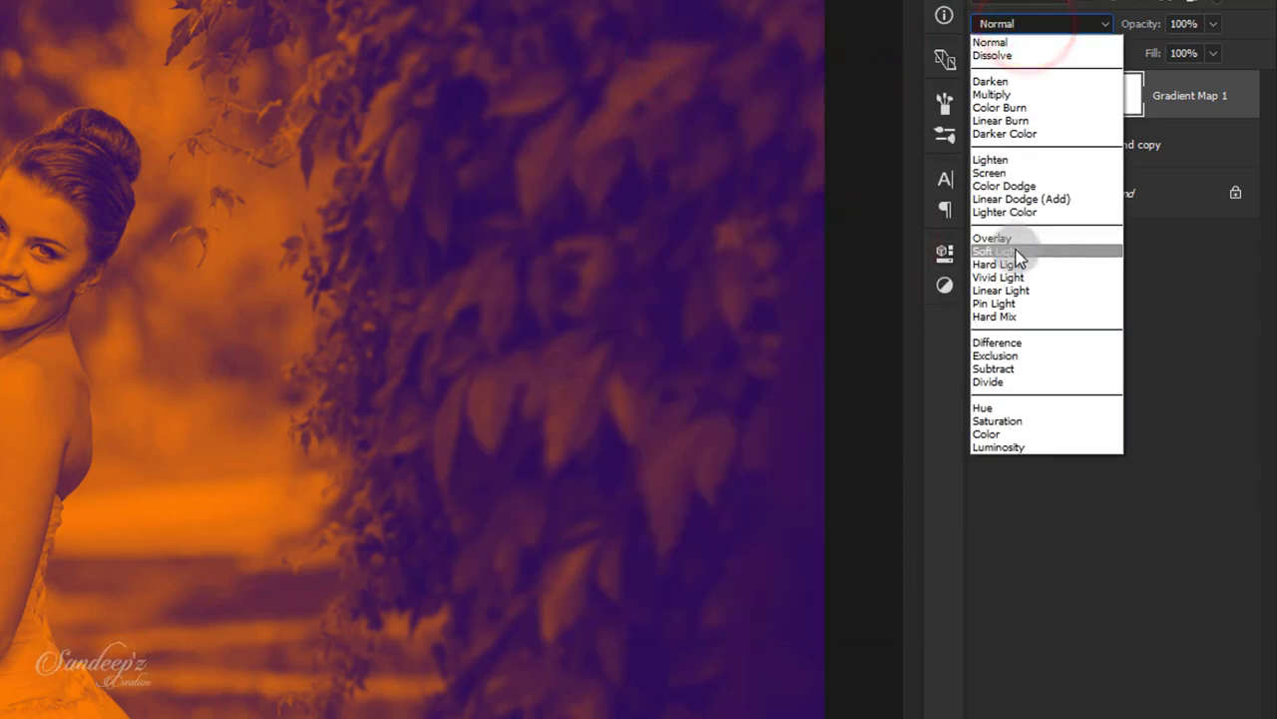
{"action": "left_click", "coordinate": [1016, 249]}
{"action": "double_click", "coordinate": [1198, 23]}
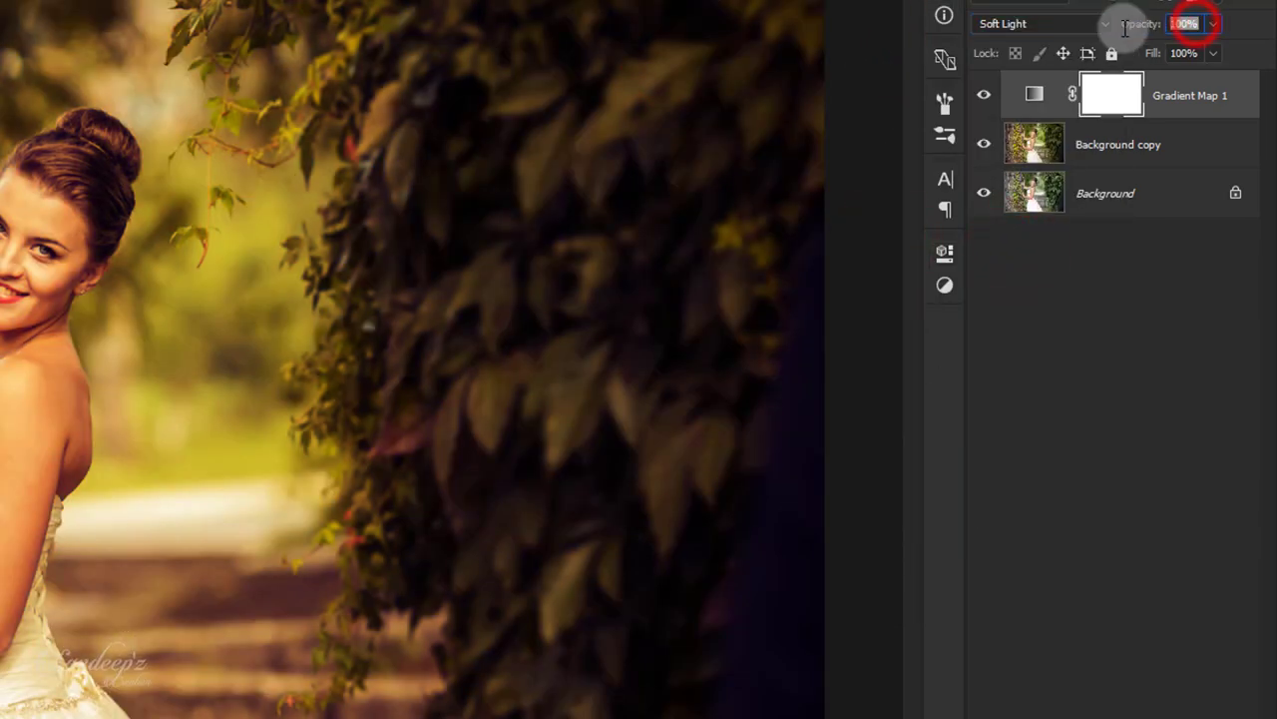
{"action": "type", "text": "15"}
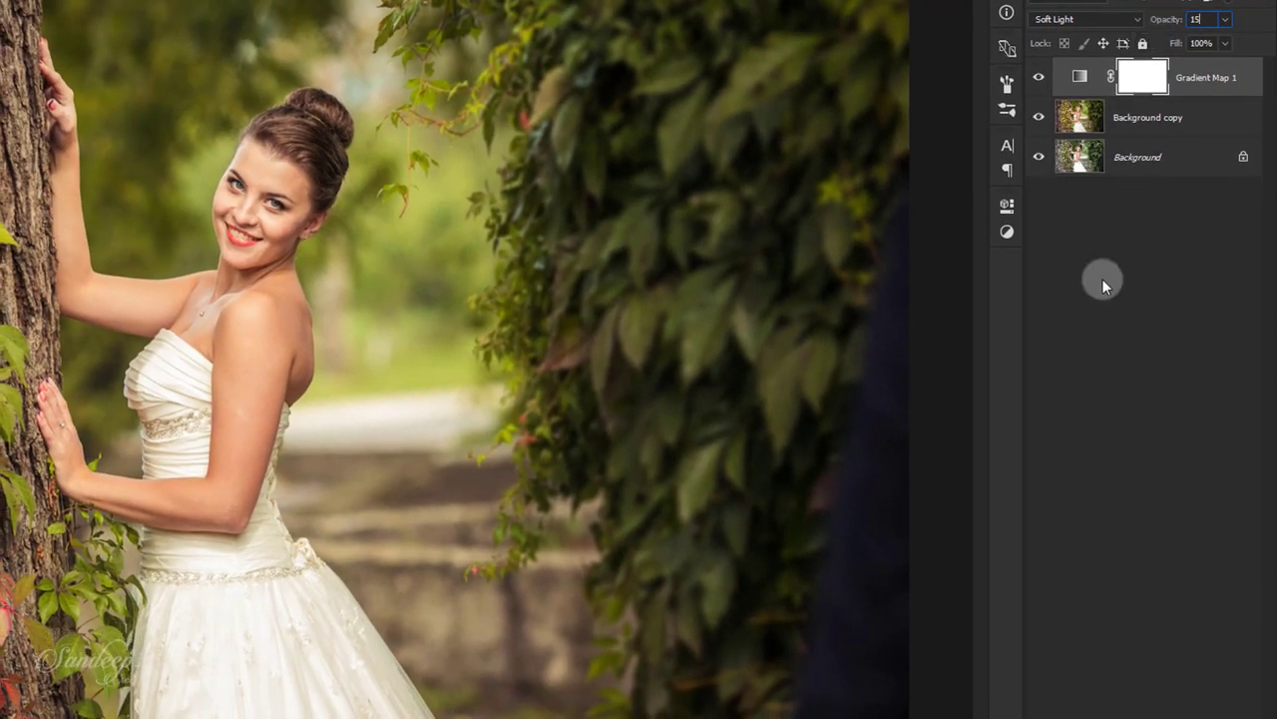
{"action": "left_click", "coordinate": [1102, 280]}
{"action": "left_click", "coordinate": [1040, 82]}
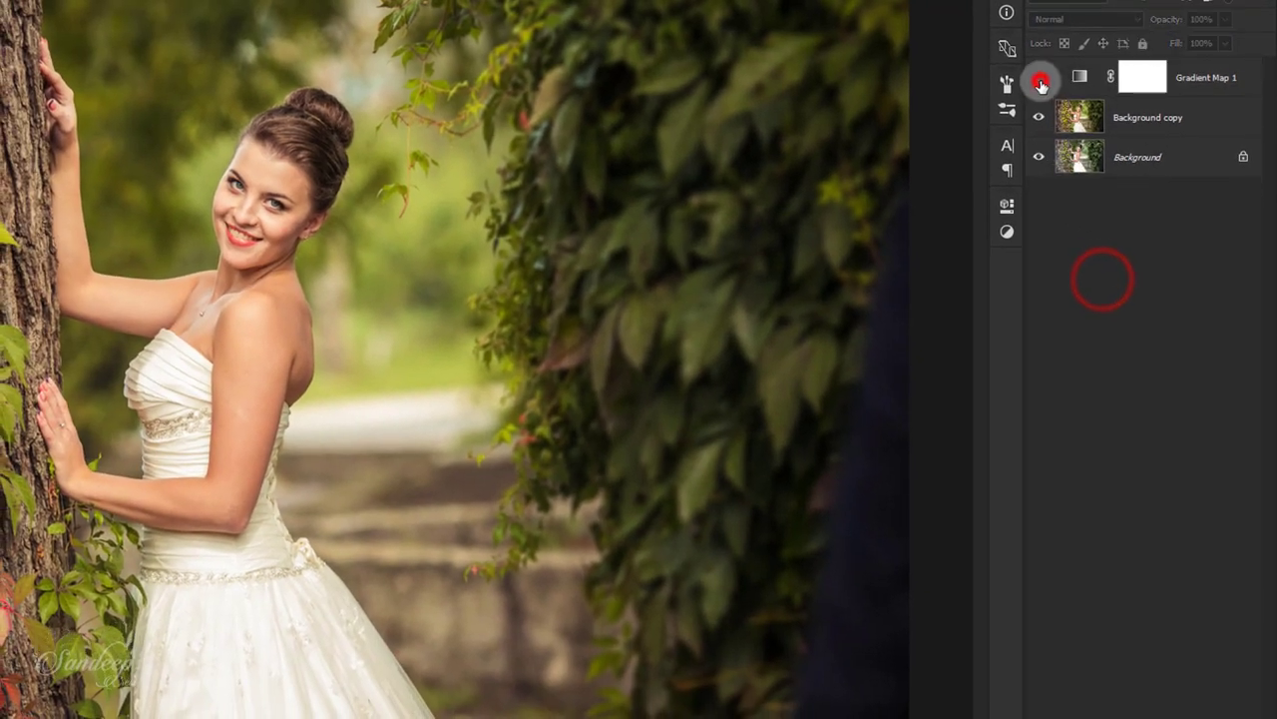
{"action": "left_click", "coordinate": [1175, 82]}
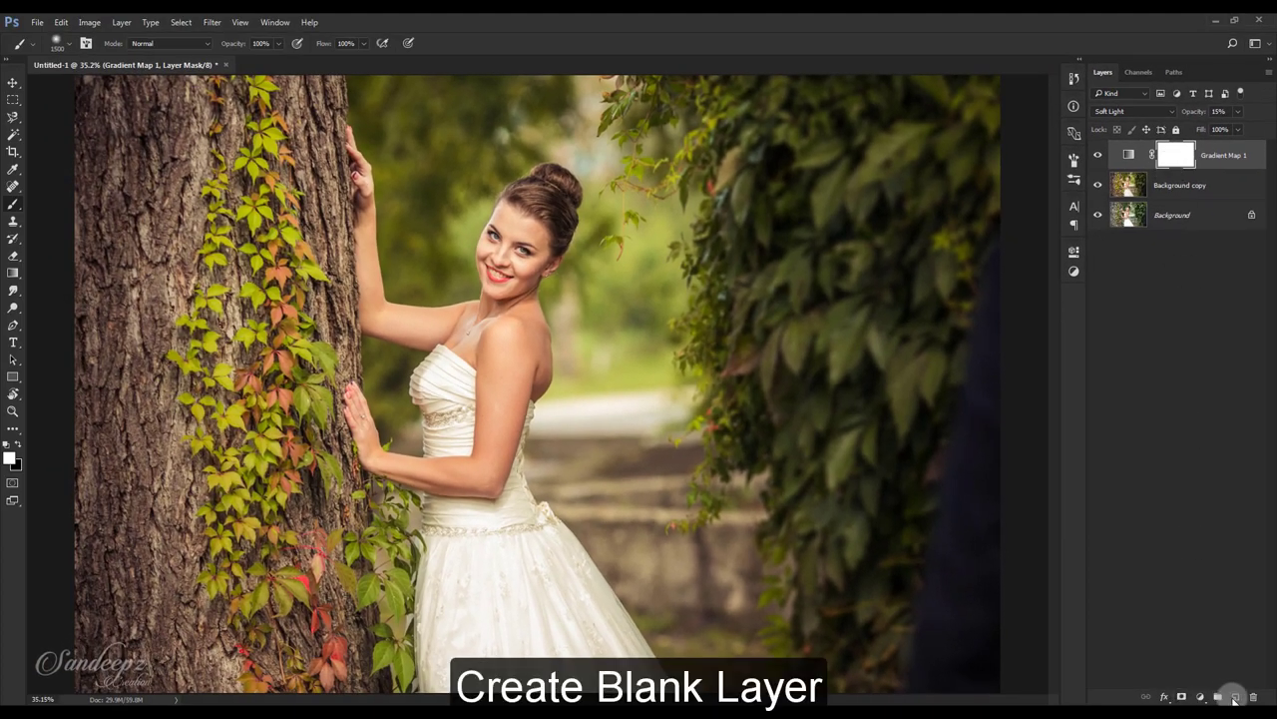
Add a new layer and set the foreground colour to orange #df8739.
{"action": "left_click", "coordinate": [1234, 696]}
{"action": "left_click", "coordinate": [10, 458]}
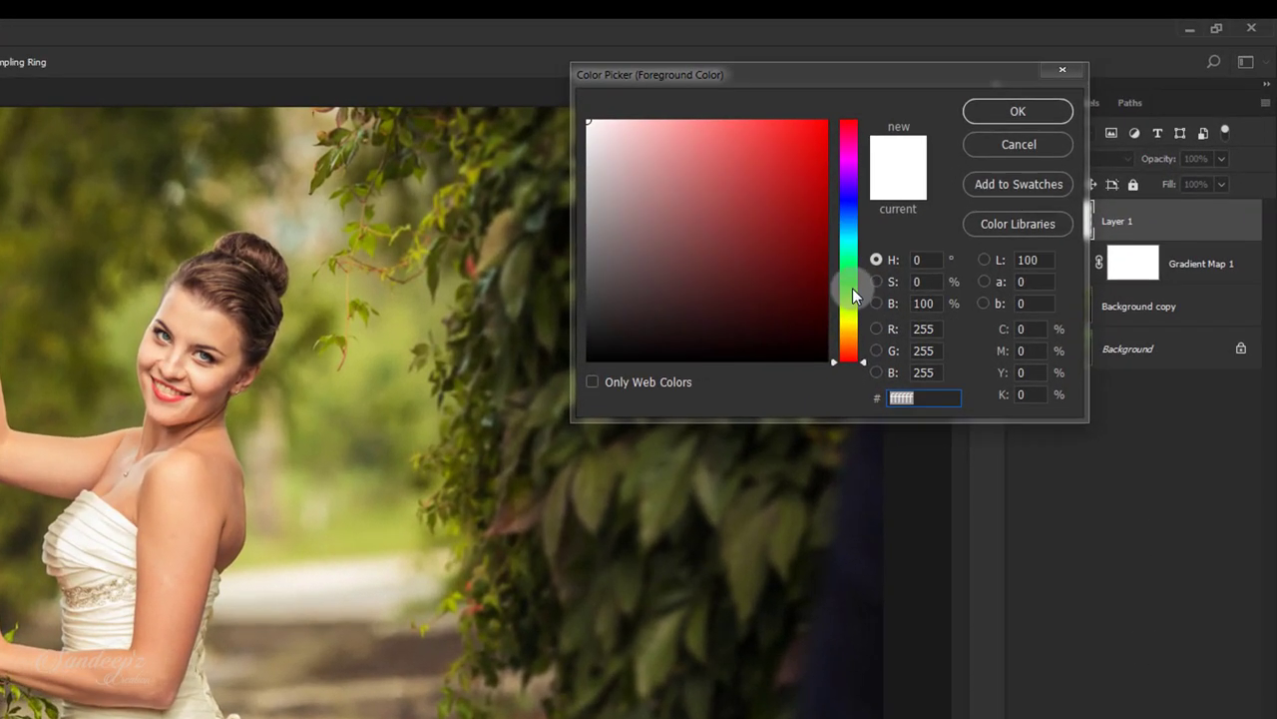
{"action": "left_click_drag", "start_coordinate": [853, 293], "coordinate": [853, 342]}
{"action": "left_click", "coordinate": [768, 150]}
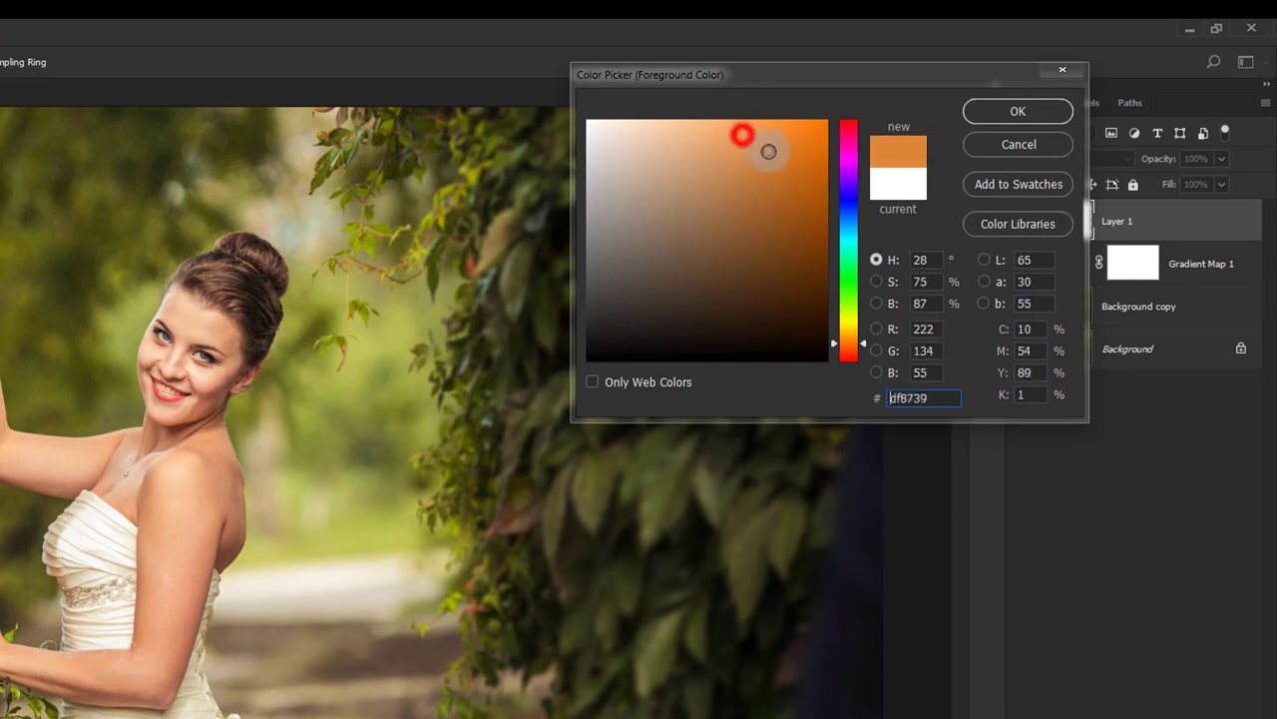
{"action": "left_click_drag", "start_coordinate": [768, 151], "coordinate": [785, 105]}
{"action": "left_click", "coordinate": [1017, 111]}
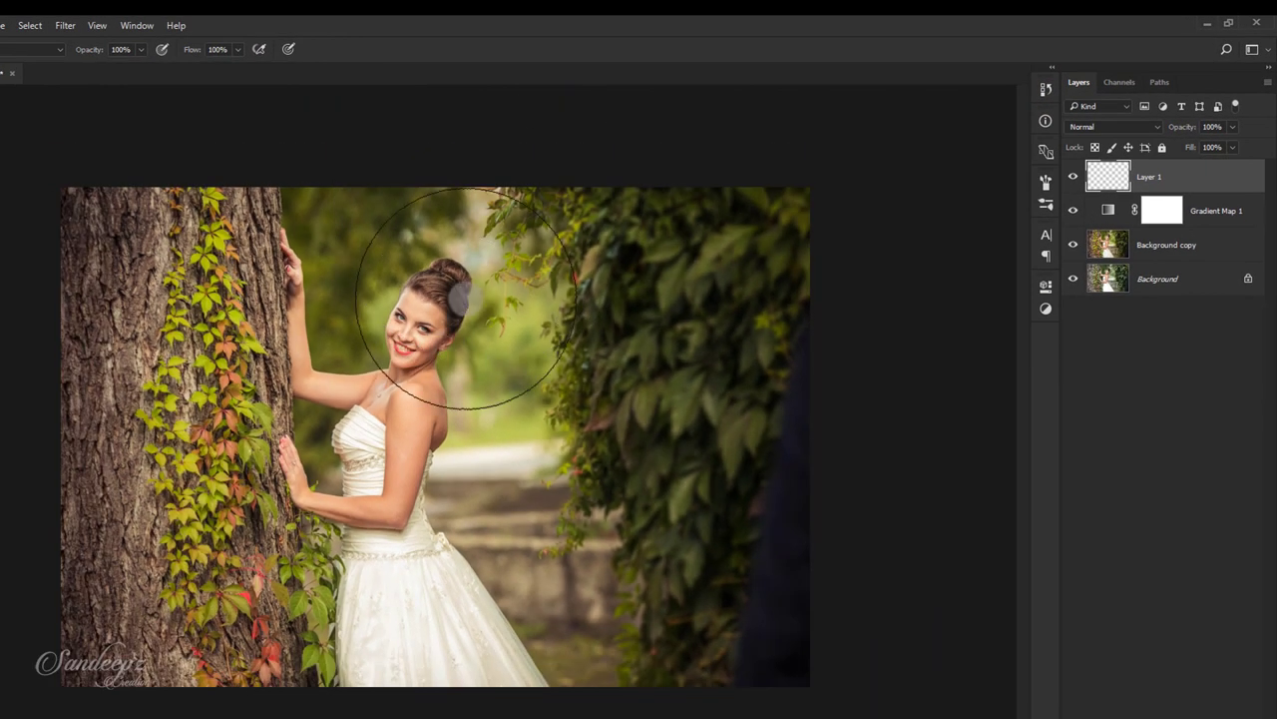
Paint a soft orange dab over the bride's head and blend Layer 1 in Screen mode.
{"action": "left_click", "coordinate": [471, 276]}
{"action": "left_click", "coordinate": [1119, 127]}
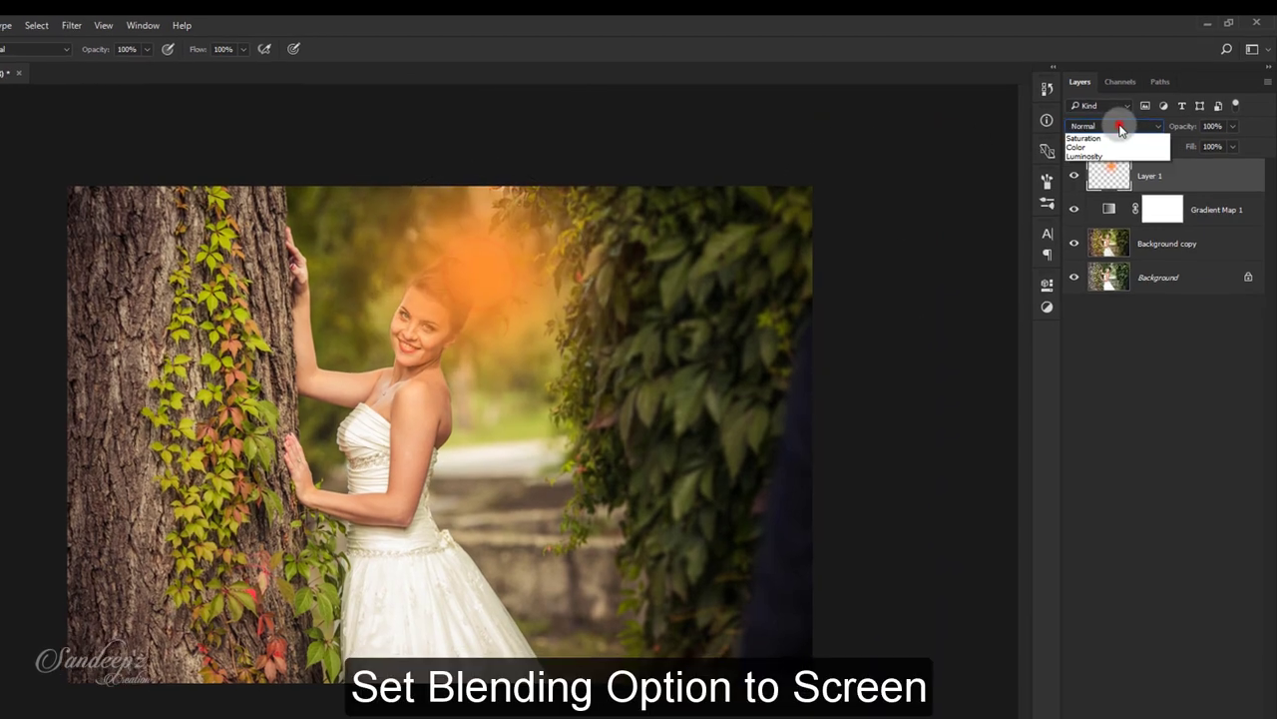
{"action": "left_click", "coordinate": [1121, 206]}
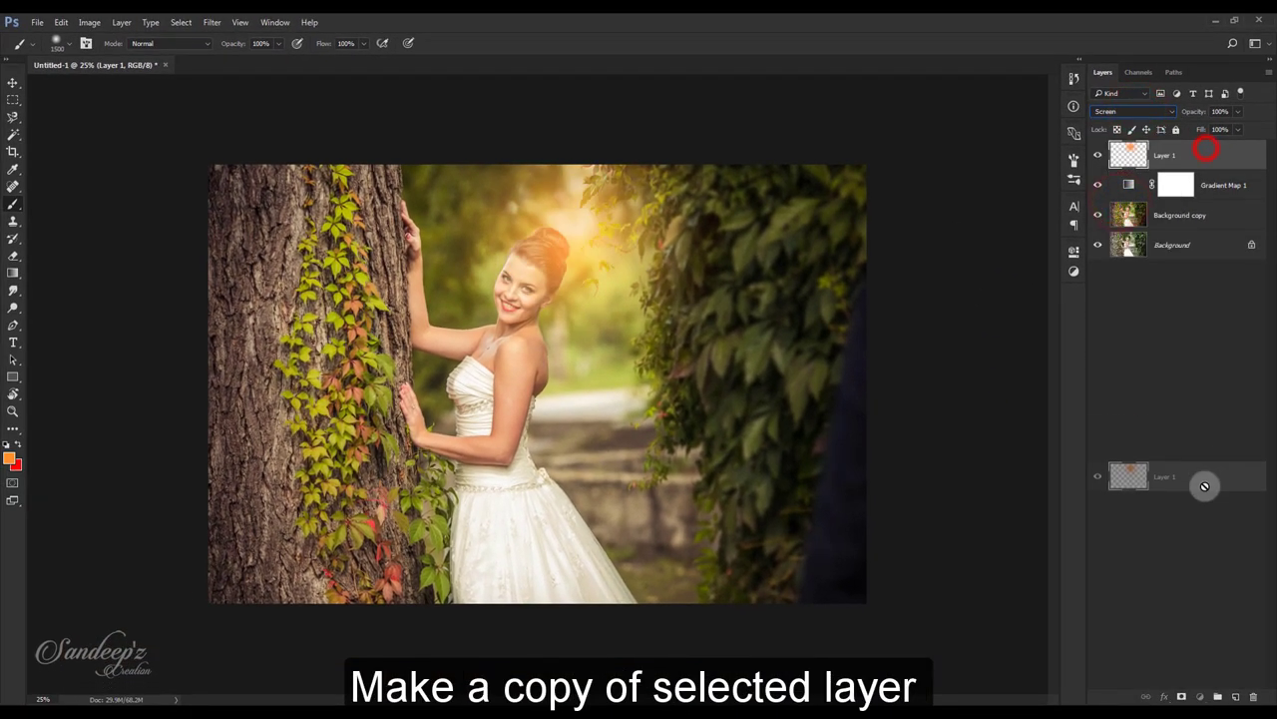
Duplicate Layer 1, then move and resize the Layer 1 glow just above her head.
{"action": "left_click_drag", "start_coordinate": [1205, 152], "coordinate": [1236, 696]}
{"action": "left_click", "coordinate": [1096, 156]}
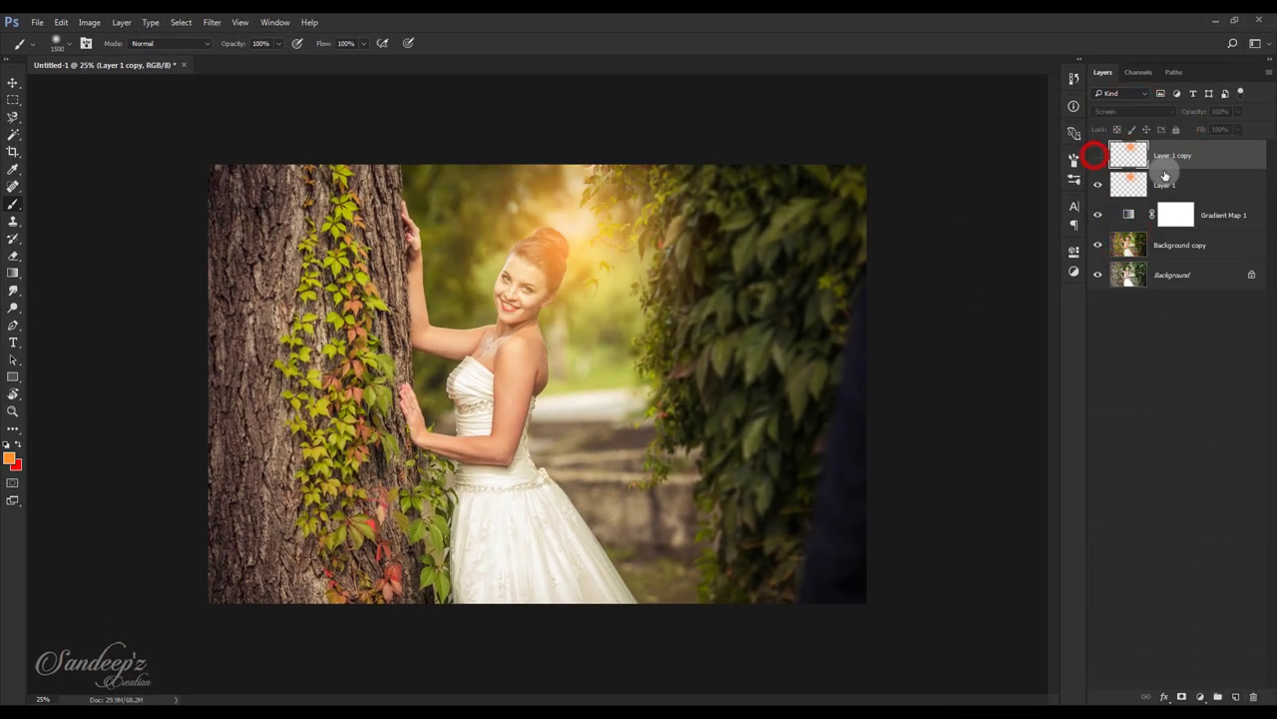
{"action": "left_click", "coordinate": [1177, 184]}
{"action": "left_click", "coordinate": [16, 84]}
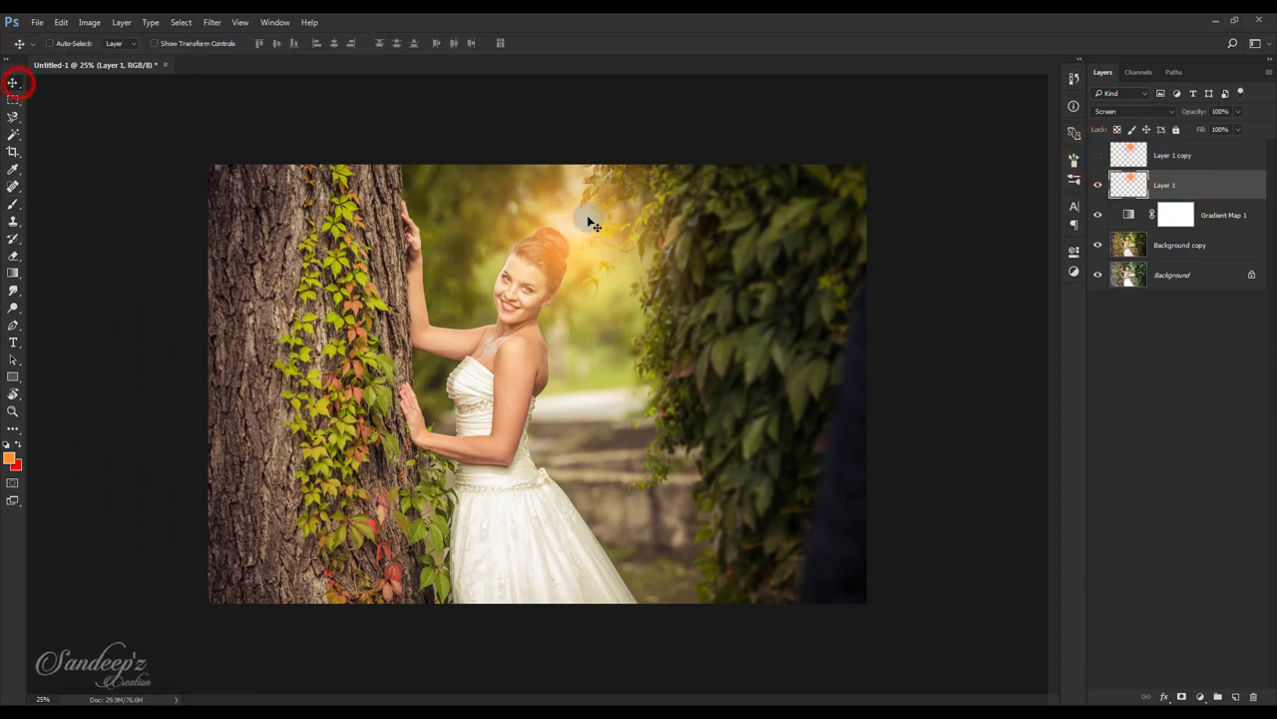
{"action": "left_click_drag", "start_coordinate": [585, 217], "coordinate": [589, 184]}
{"action": "key", "text": "ctrl+t"}
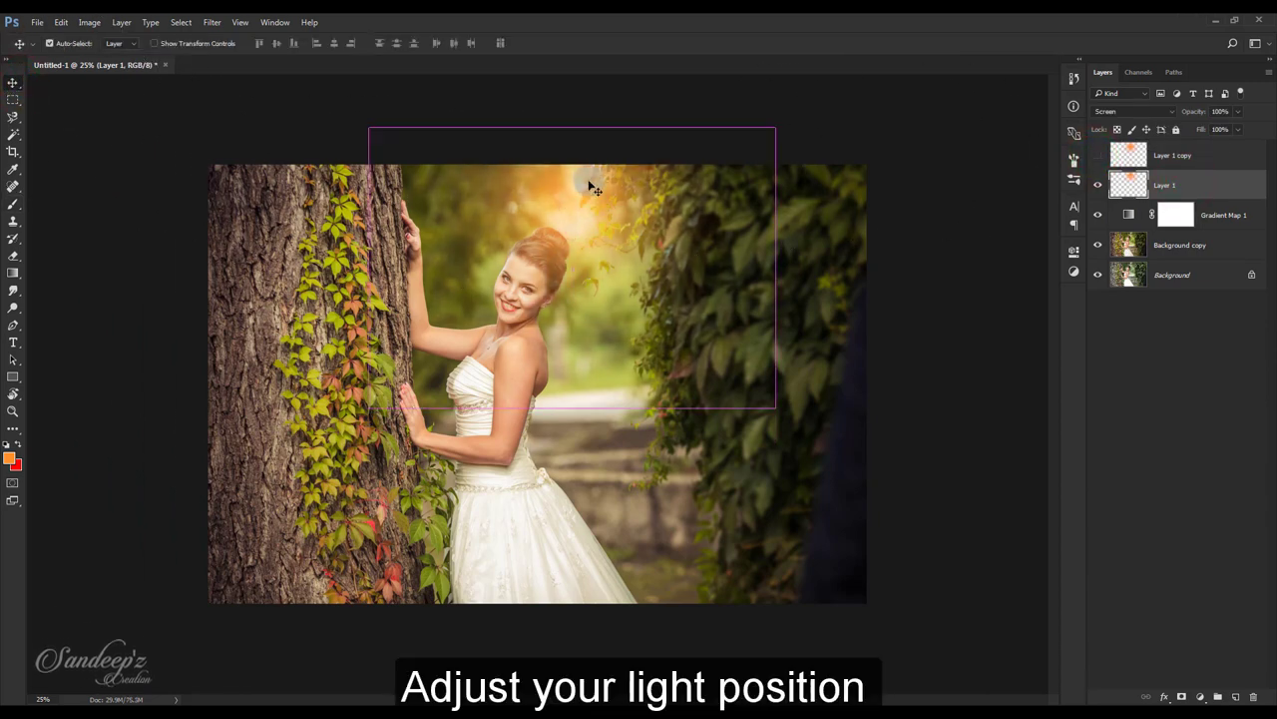
{"action": "left_click_drag", "start_coordinate": [774, 128], "coordinate": [764, 136]}
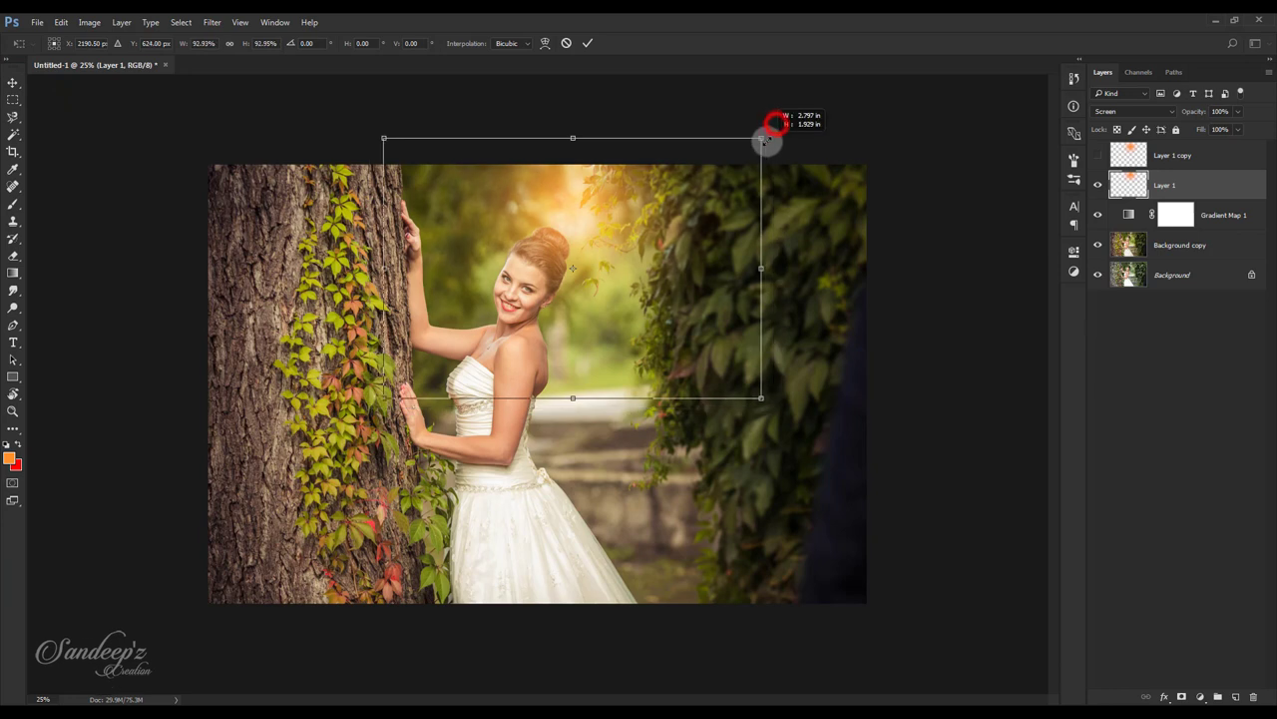
{"action": "left_click_drag", "start_coordinate": [645, 243], "coordinate": [645, 229]}
{"action": "left_click_drag", "start_coordinate": [768, 264], "coordinate": [788, 251]}
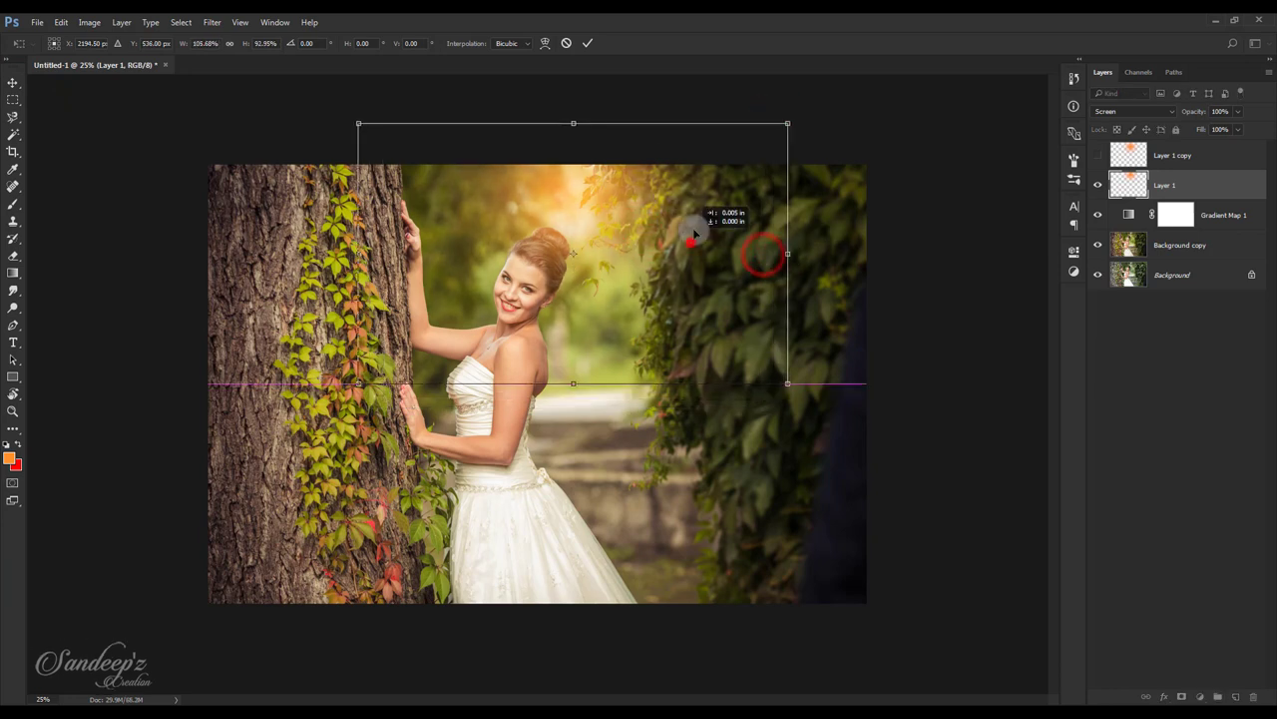
{"action": "left_click_drag", "start_coordinate": [696, 228], "coordinate": [695, 240]}
{"action": "left_click", "coordinate": [588, 43]}
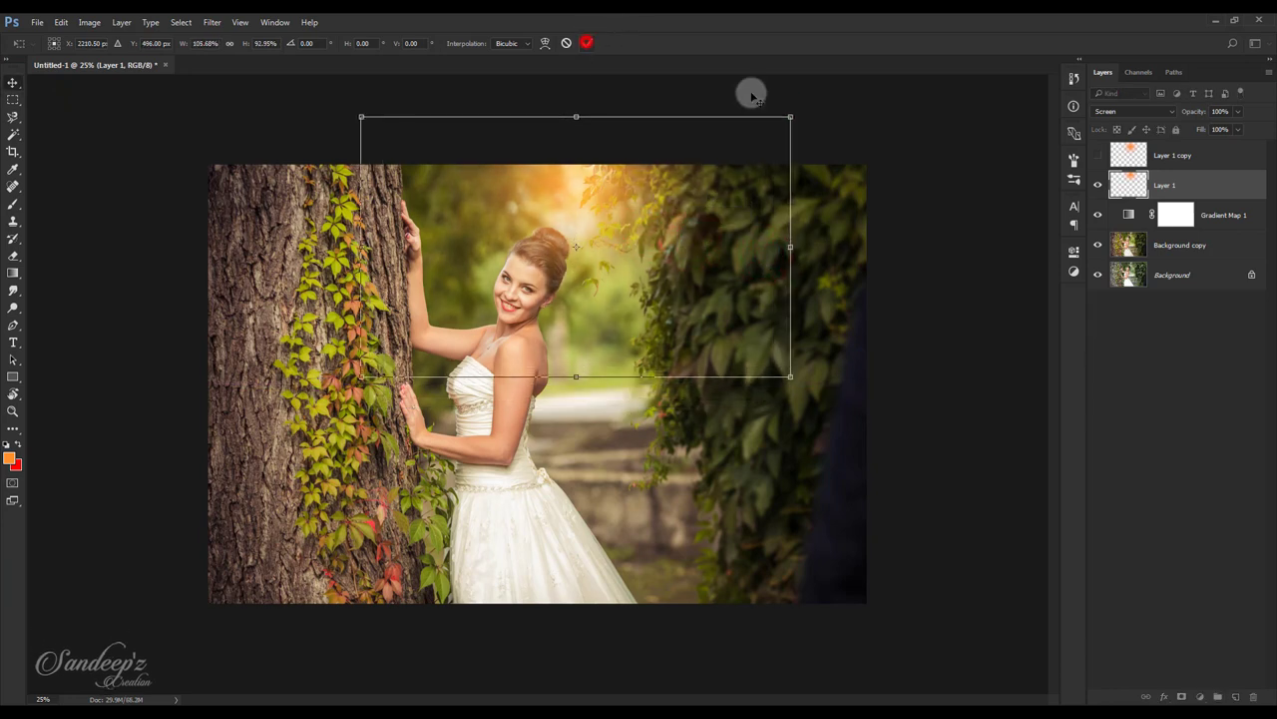
Set Layer 1 copy to 60% opacity and stretch it wide across the top of the image.
{"action": "left_click", "coordinate": [1178, 158]}
{"action": "left_click", "coordinate": [1098, 155]}
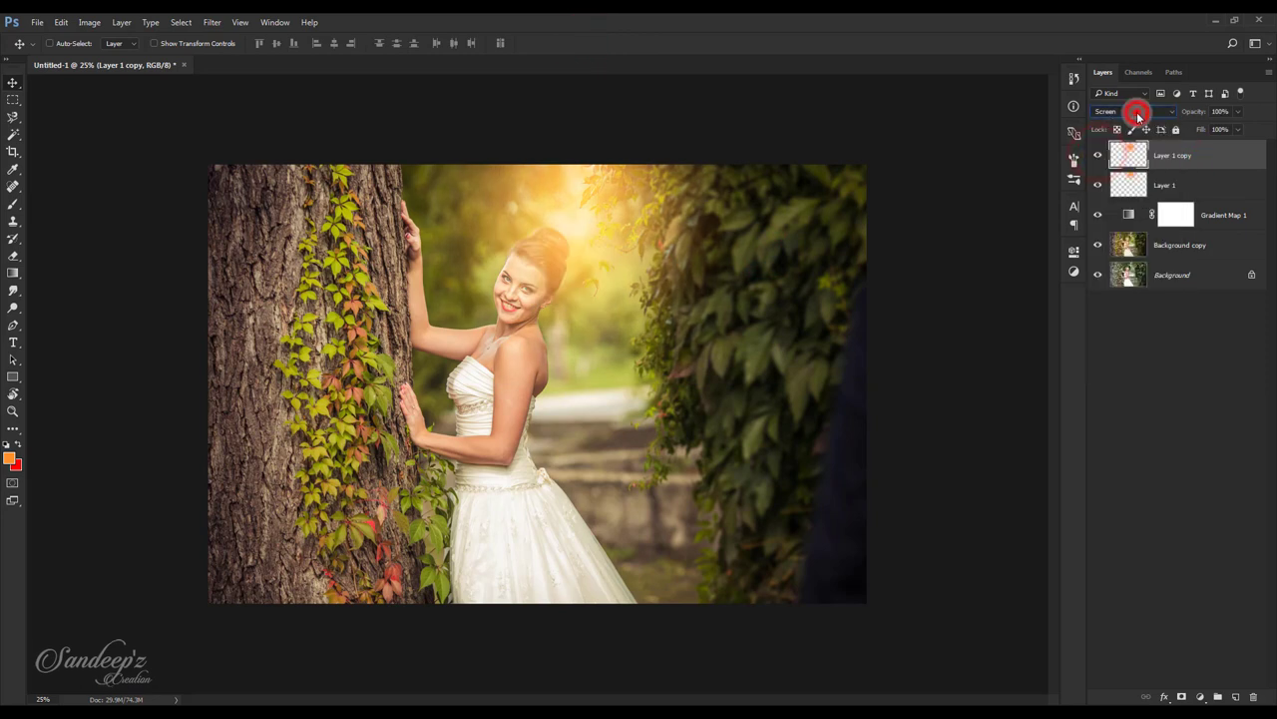
{"action": "left_click_drag", "start_coordinate": [1193, 112], "coordinate": [1174, 118]}
{"action": "left_click", "coordinate": [1097, 158]}
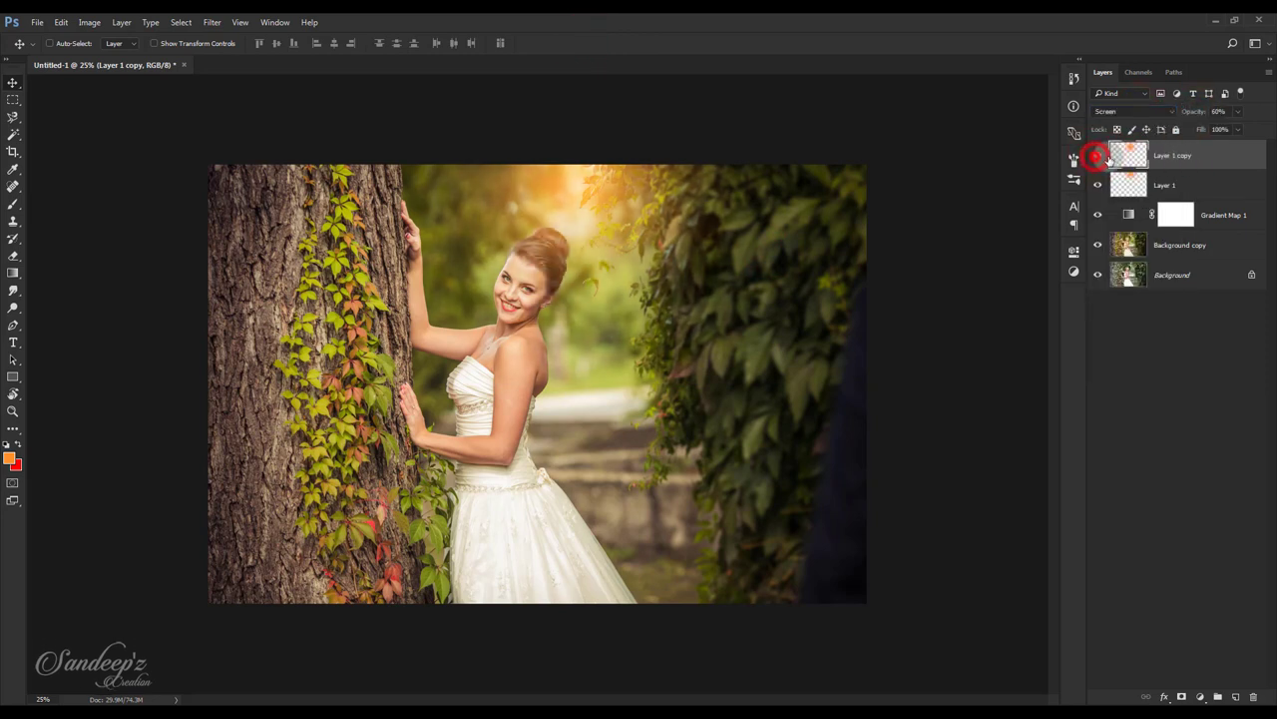
{"action": "left_click", "coordinate": [1173, 157]}
{"action": "key", "text": "ctrl+t"}
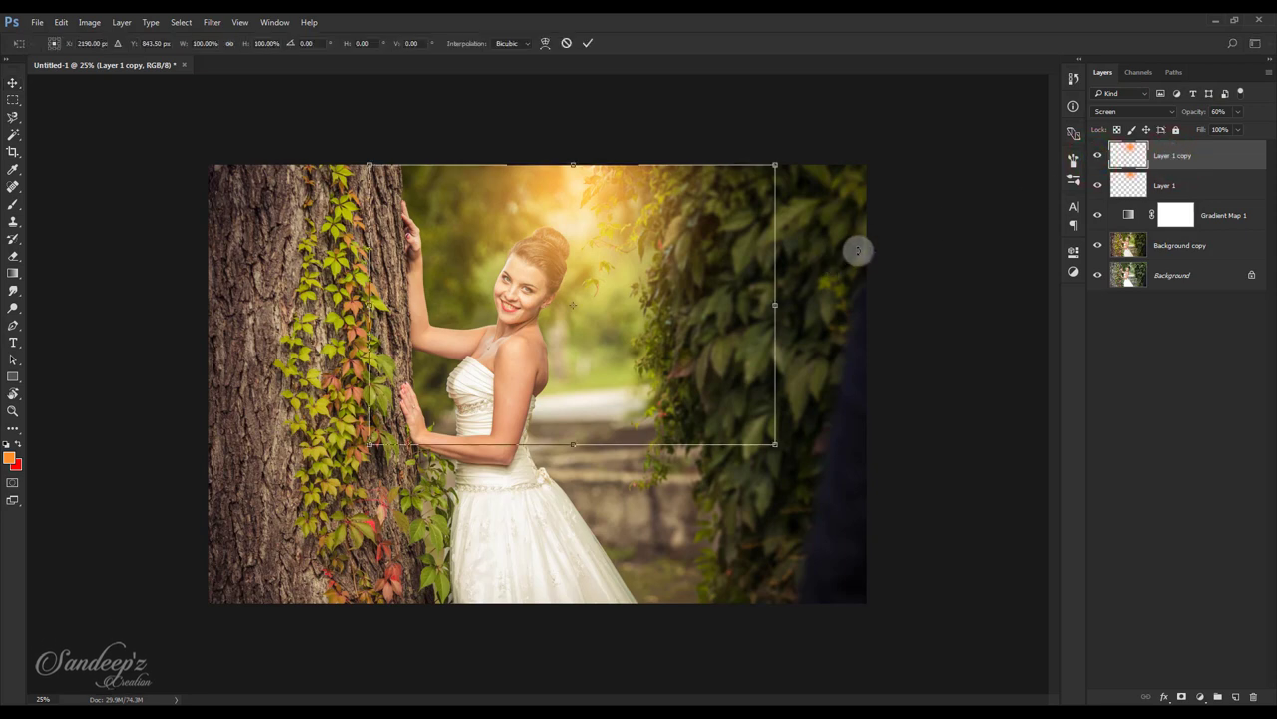
{"action": "left_click_drag", "start_coordinate": [780, 307], "coordinate": [983, 303]}
{"action": "mouse_move", "coordinate": [662, 286]}
{"action": "left_mouse_down"}
{"action": "mouse_move", "coordinate": [647, 238]}
{"action": "mouse_move", "coordinate": [603, 234]}
{"action": "left_mouse_up"}
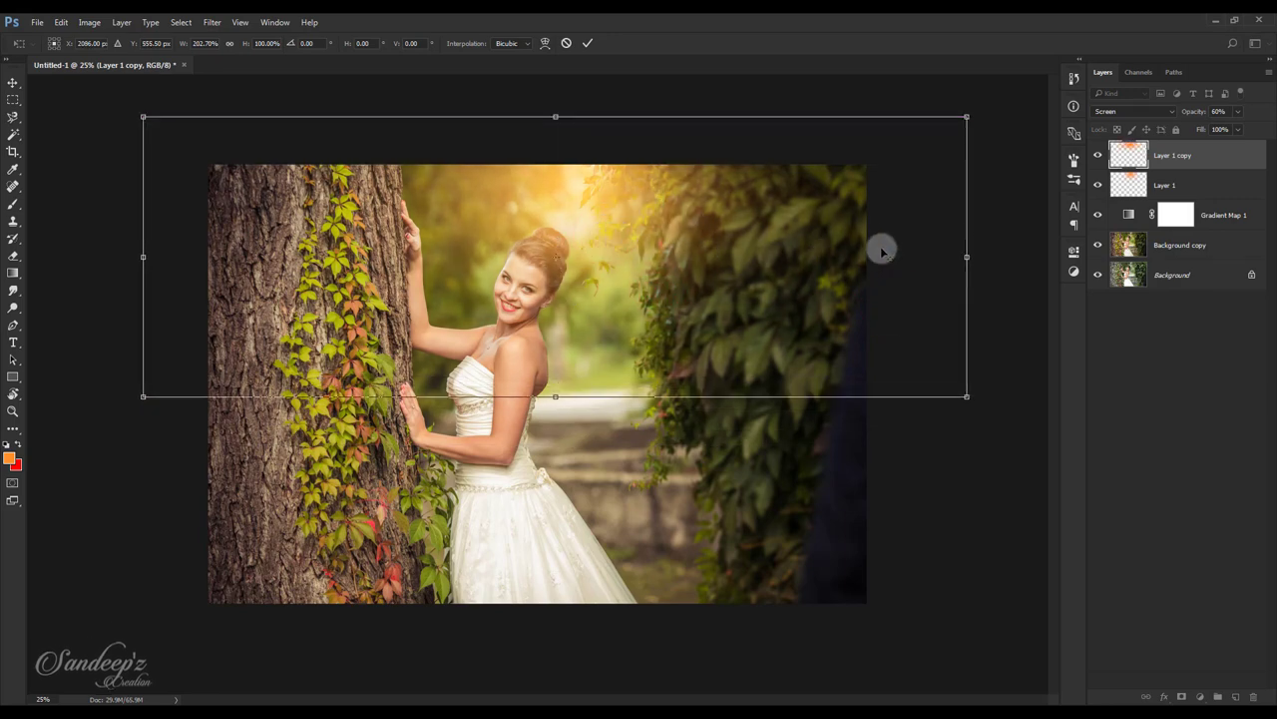
{"action": "key", "text": "ctrl+minus"}
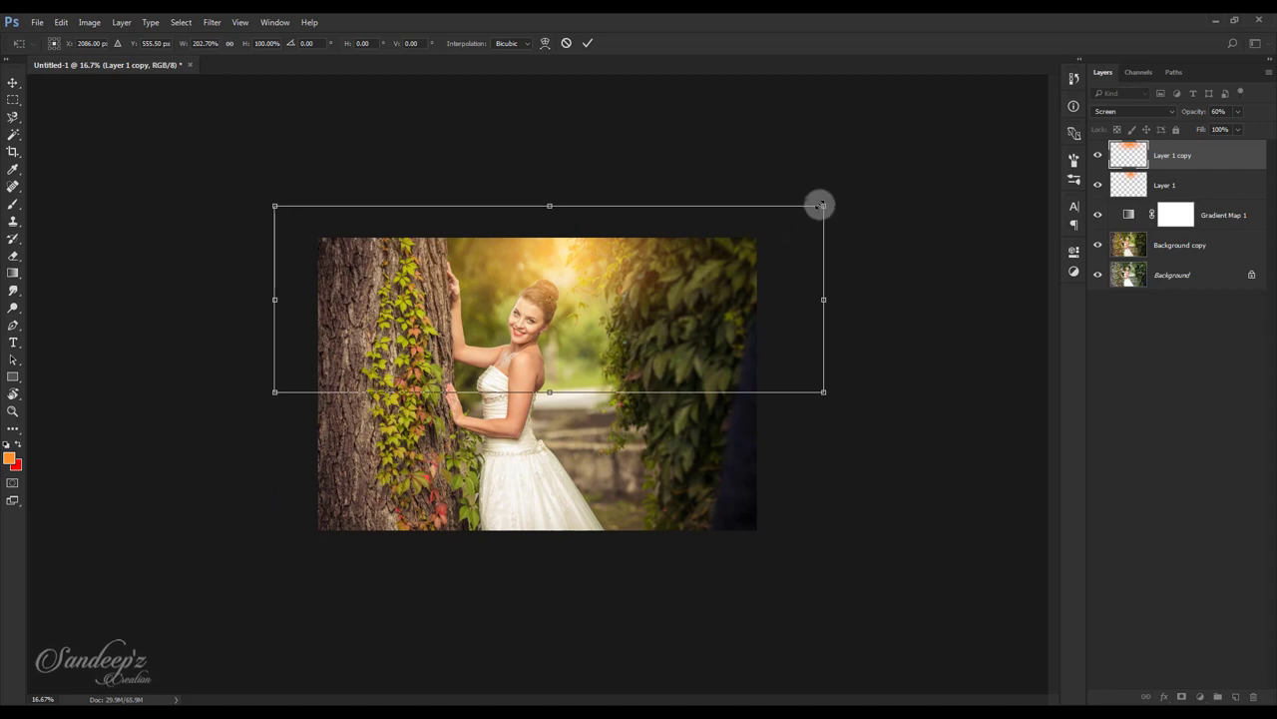
{"action": "left_click_drag", "start_coordinate": [821, 204], "coordinate": [858, 192]}
{"action": "left_click_drag", "start_coordinate": [719, 258], "coordinate": [722, 250]}
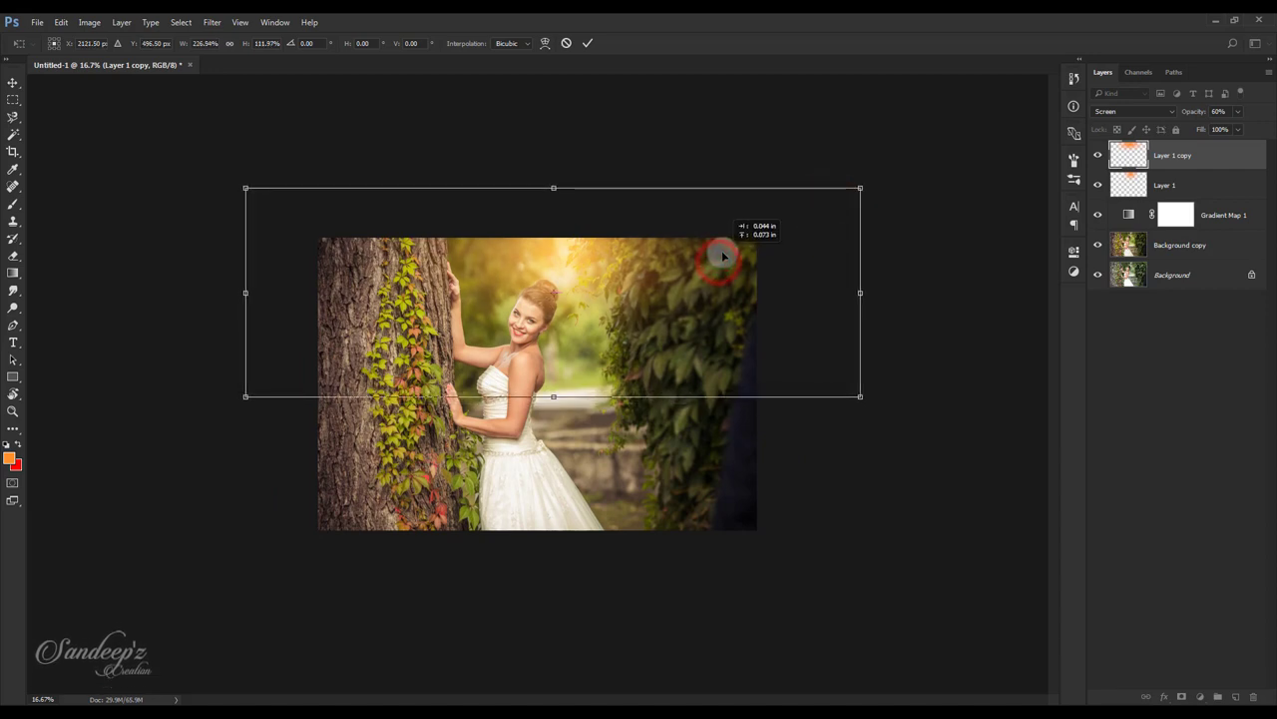
{"action": "left_click", "coordinate": [588, 44]}
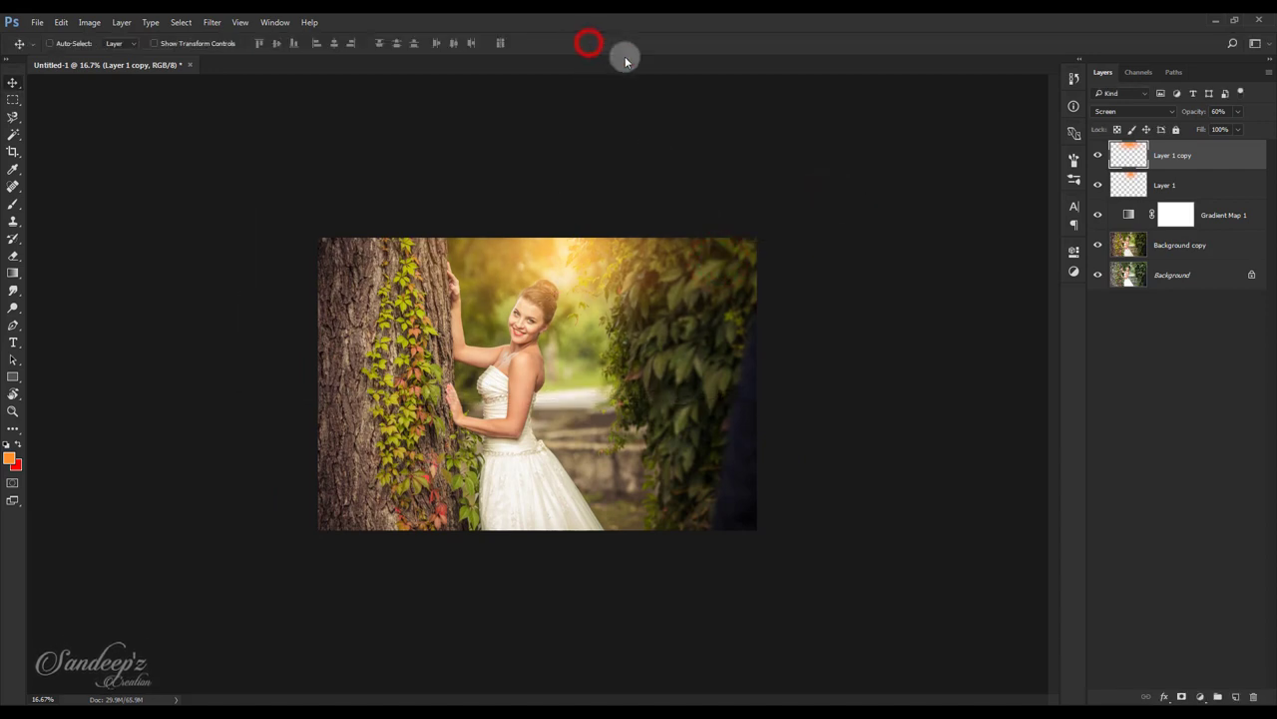
{"action": "left_click", "coordinate": [1210, 190]}
Add Layer 2 above the gradient map and paint a soft white glow above her head.
{"action": "left_click", "coordinate": [1227, 227]}
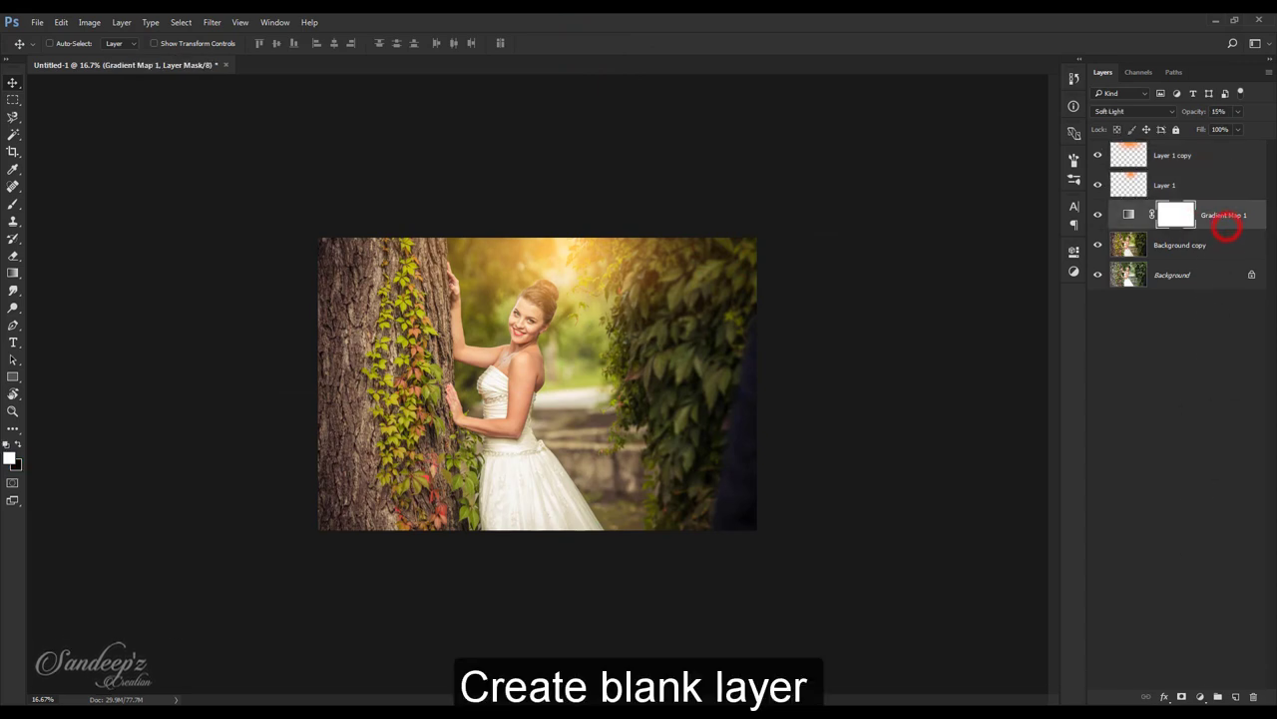
{"action": "left_click", "coordinate": [1235, 697]}
{"action": "left_click", "coordinate": [18, 442]}
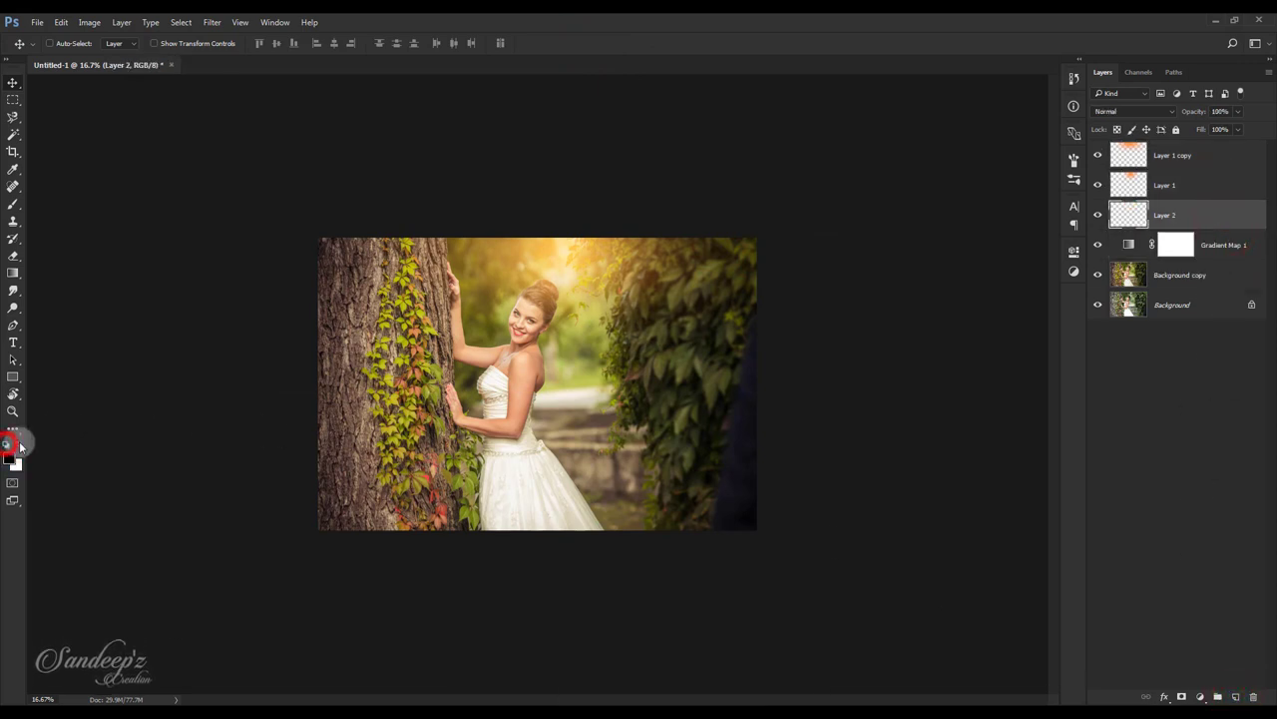
{"action": "left_click", "coordinate": [13, 204]}
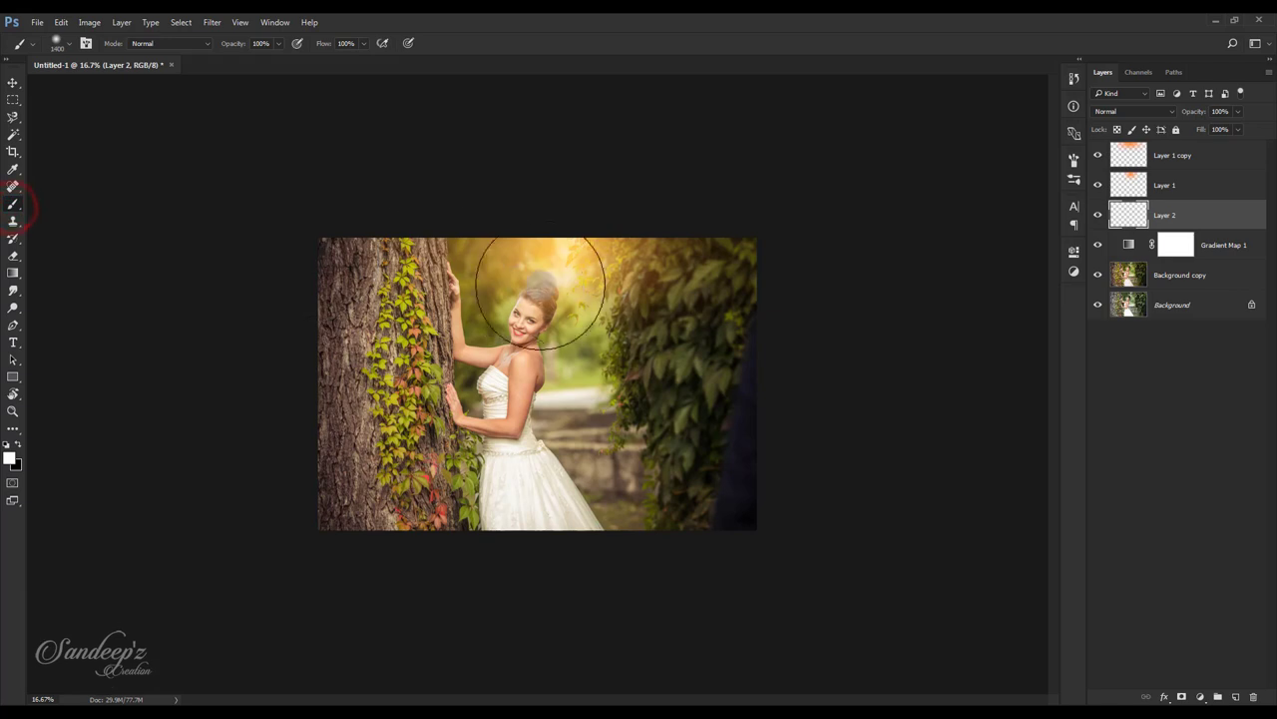
{"action": "left_click", "coordinate": [567, 241]}
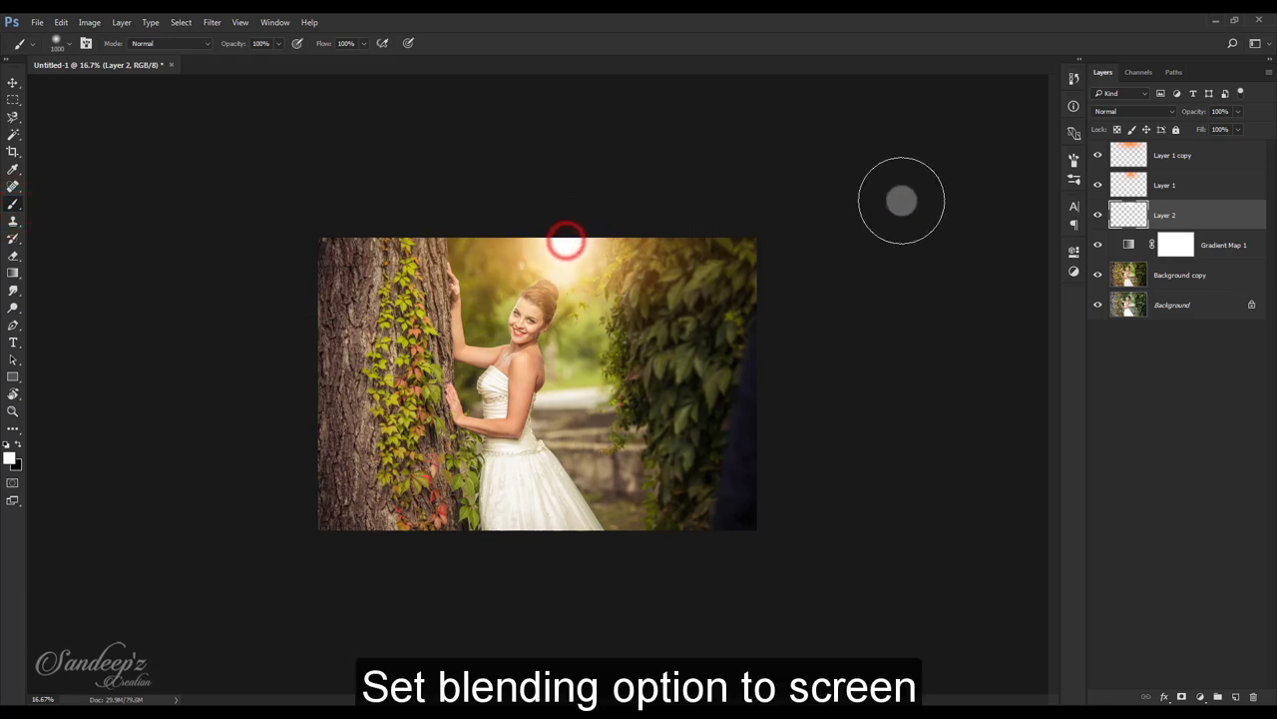
{"action": "left_click", "coordinate": [1103, 114]}
Blend Layer 2 in Screen mode at 39% opacity, toggling it to compare.
{"action": "left_click", "coordinate": [1104, 201]}
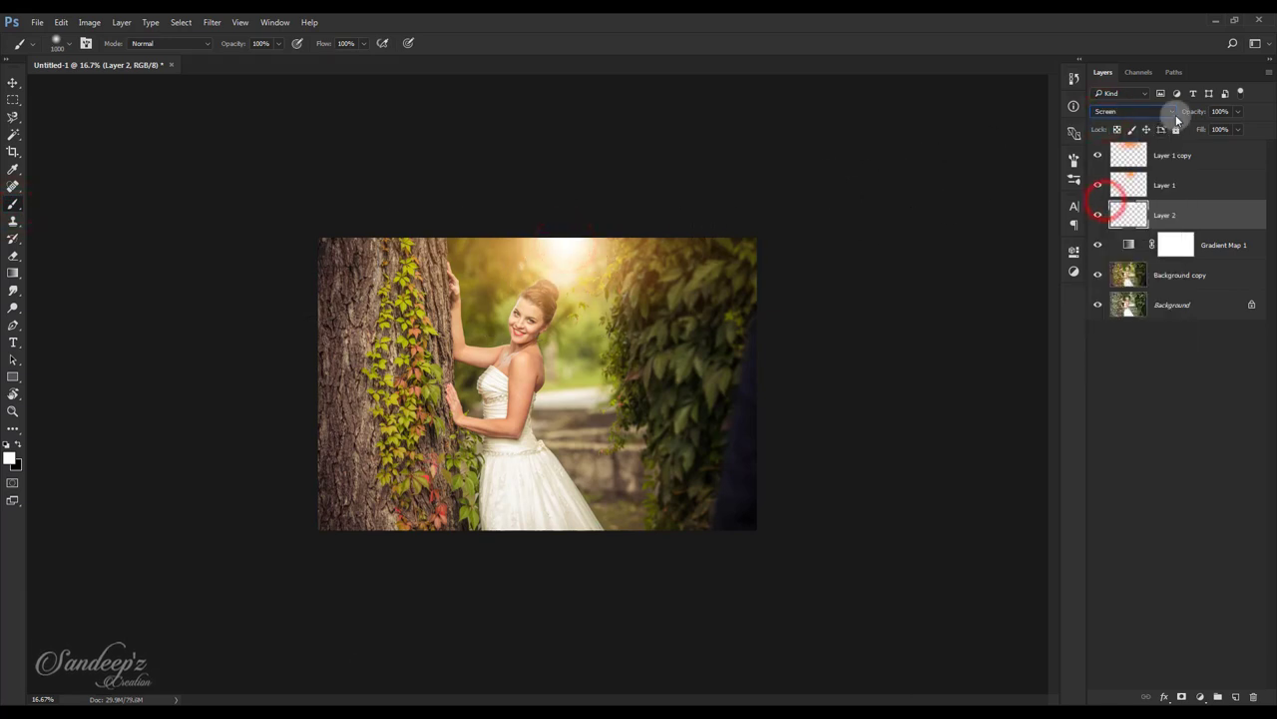
{"action": "left_click_drag", "start_coordinate": [1182, 117], "coordinate": [1175, 117]}
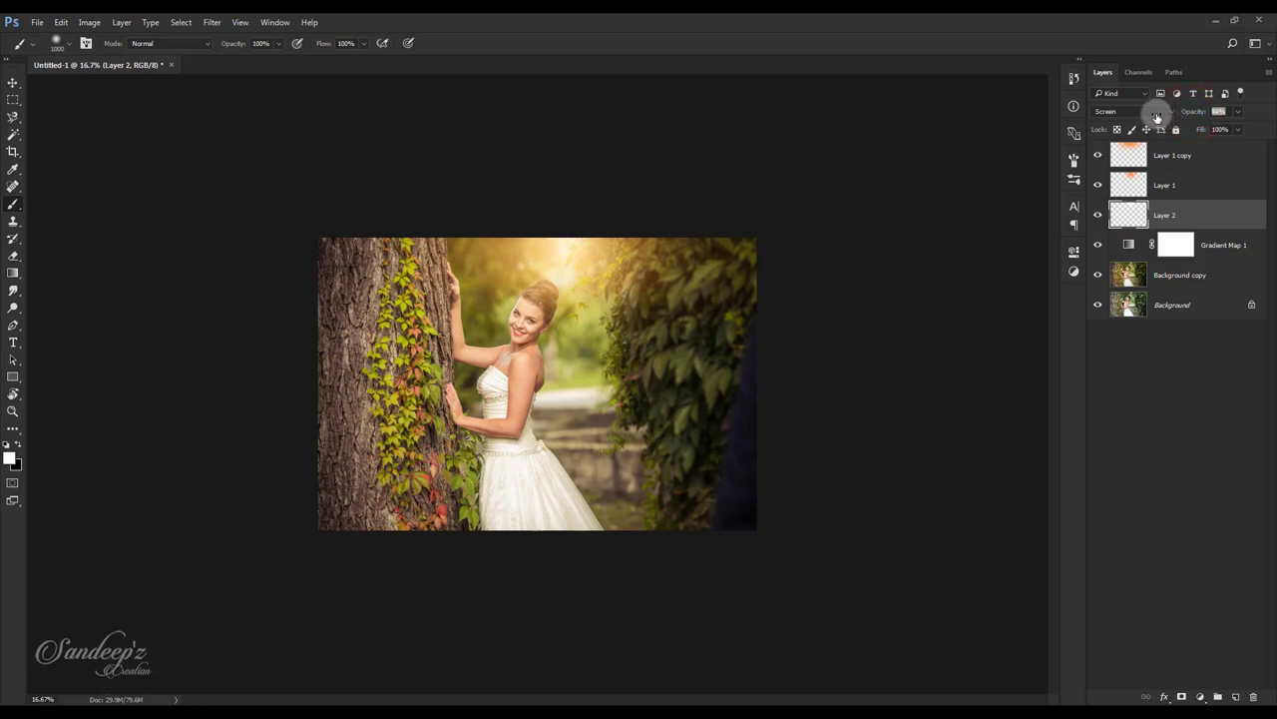
{"action": "left_click", "coordinate": [1097, 214]}
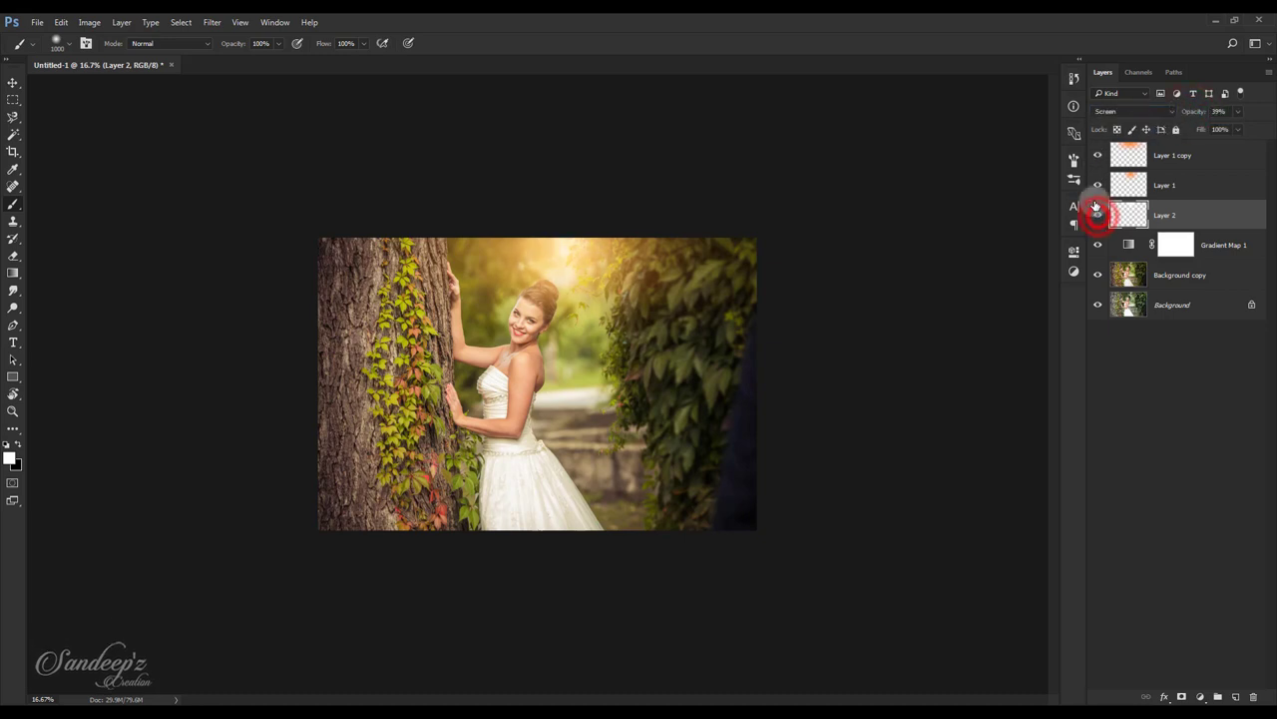
{"action": "key", "text": "ctrl+0"}
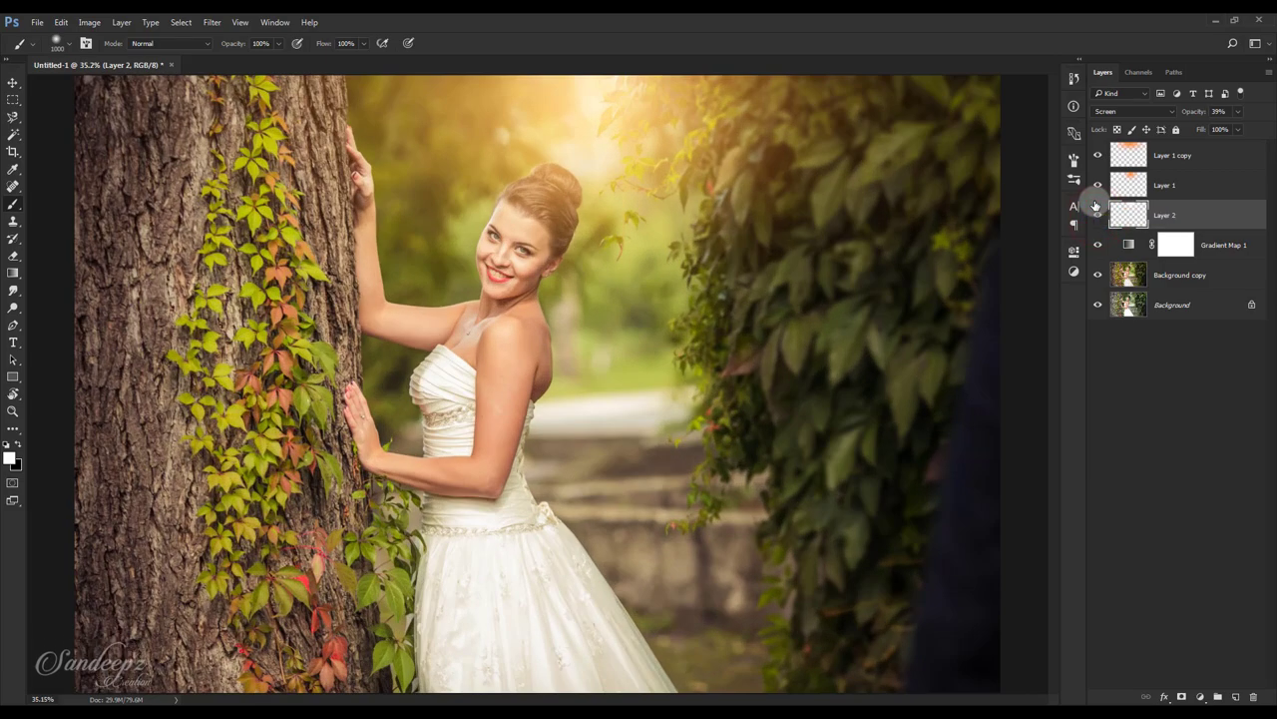
{"action": "key", "text": "ctrl+minus"}
{"action": "left_click", "coordinate": [1221, 149]}
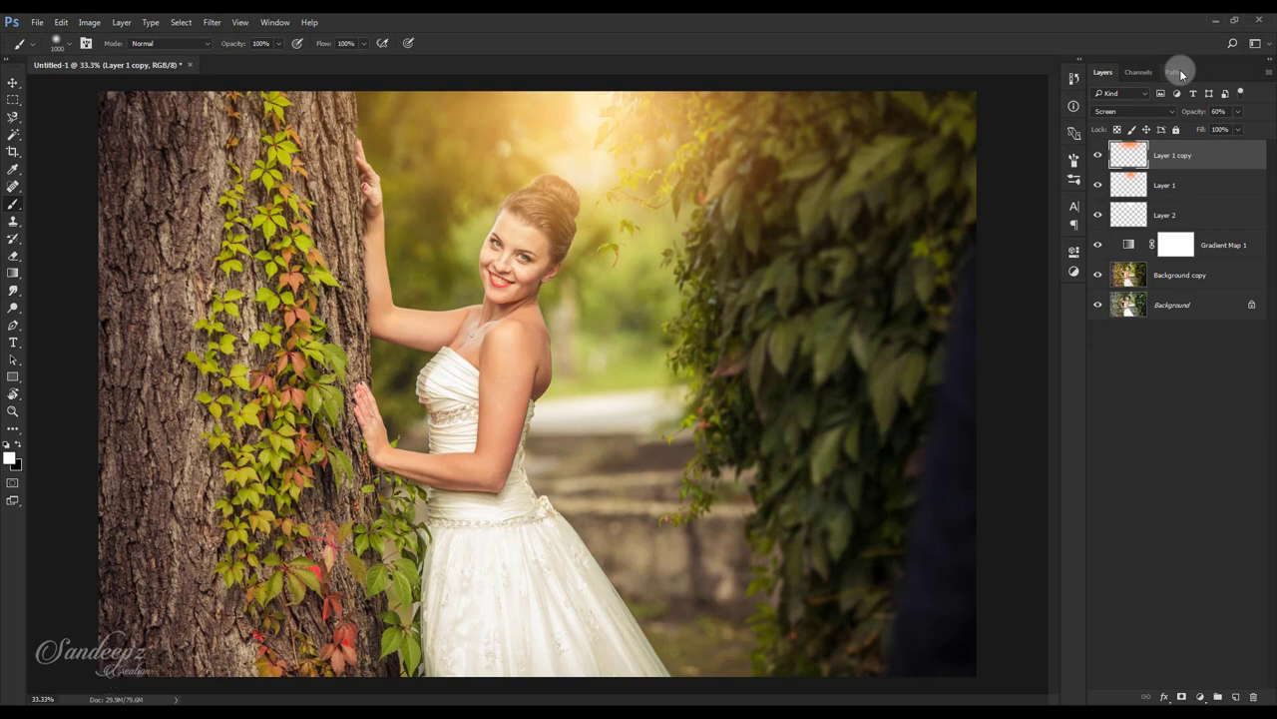
Add Color Balance midtones Red +15, Yellow -13, then stamp all visible layers into Layer 3.
{"action": "left_click", "coordinate": [1200, 694]}
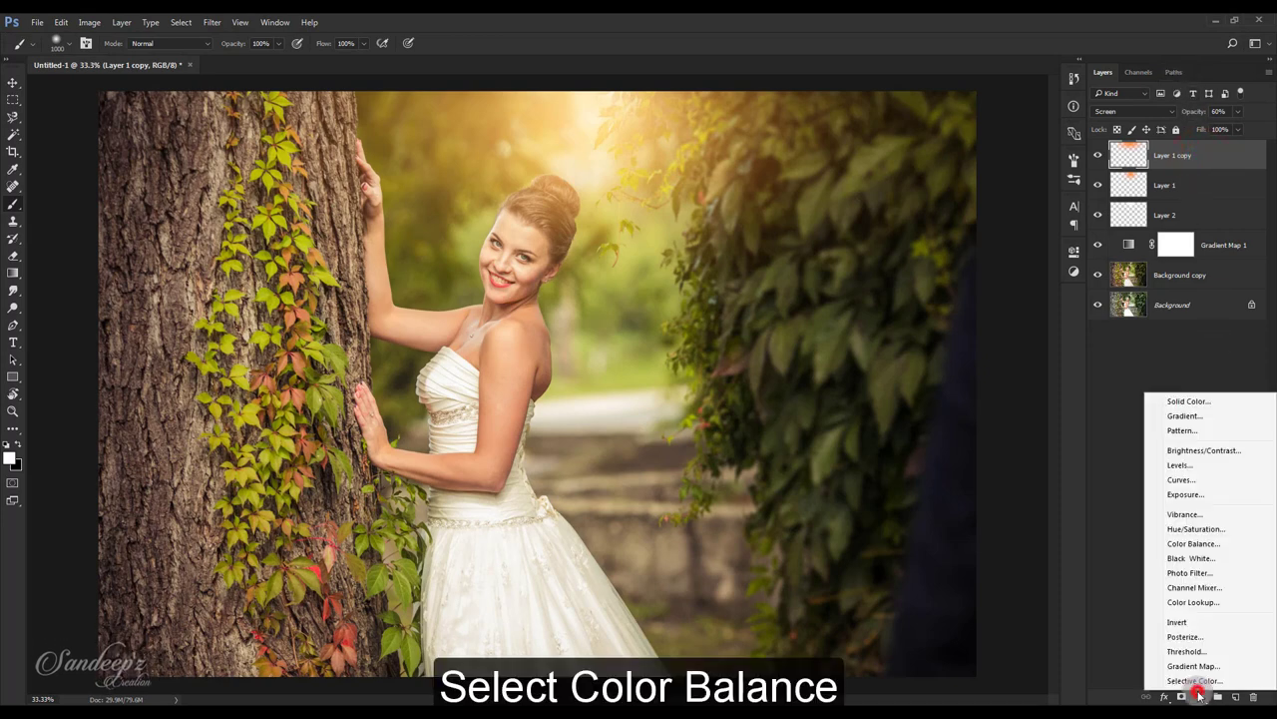
{"action": "left_click", "coordinate": [1187, 547]}
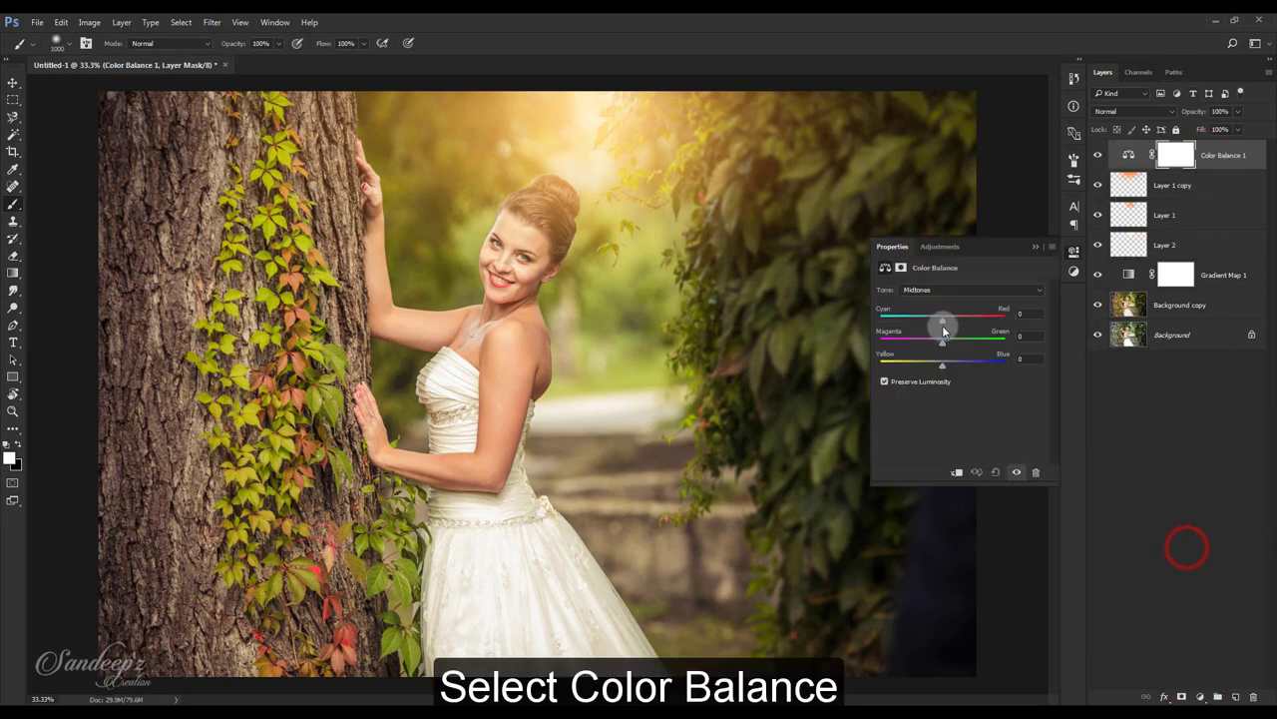
{"action": "mouse_move", "coordinate": [943, 321]}
{"action": "left_mouse_down"}
{"action": "mouse_move", "coordinate": [955, 323]}
{"action": "mouse_move", "coordinate": [942, 366]}
{"action": "left_mouse_up"}
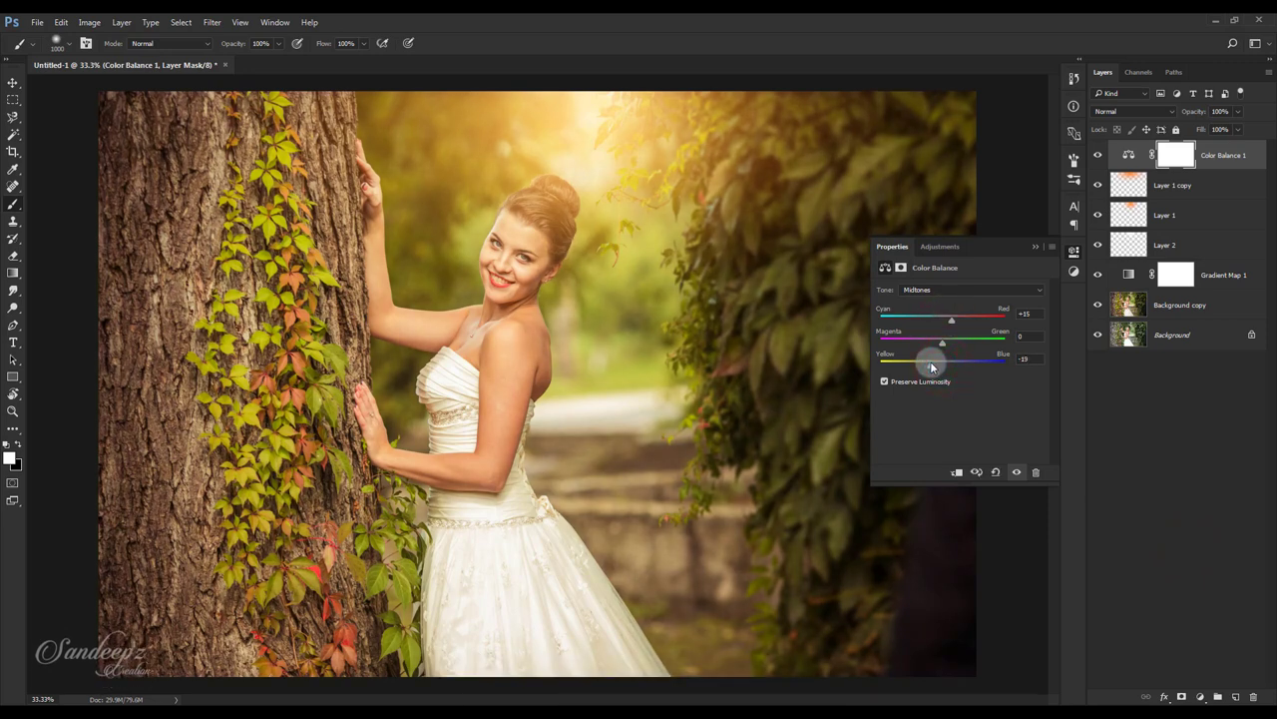
{"action": "left_click", "coordinate": [1035, 245]}
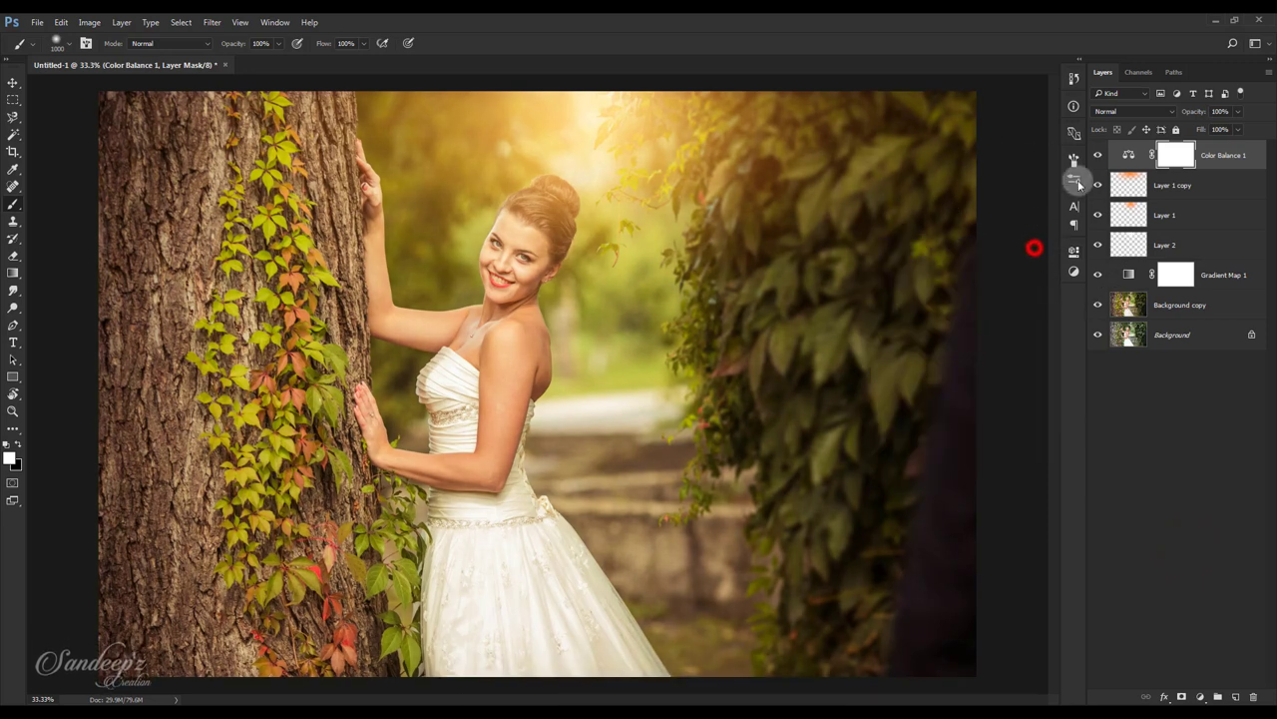
{"action": "left_click", "coordinate": [1098, 154]}
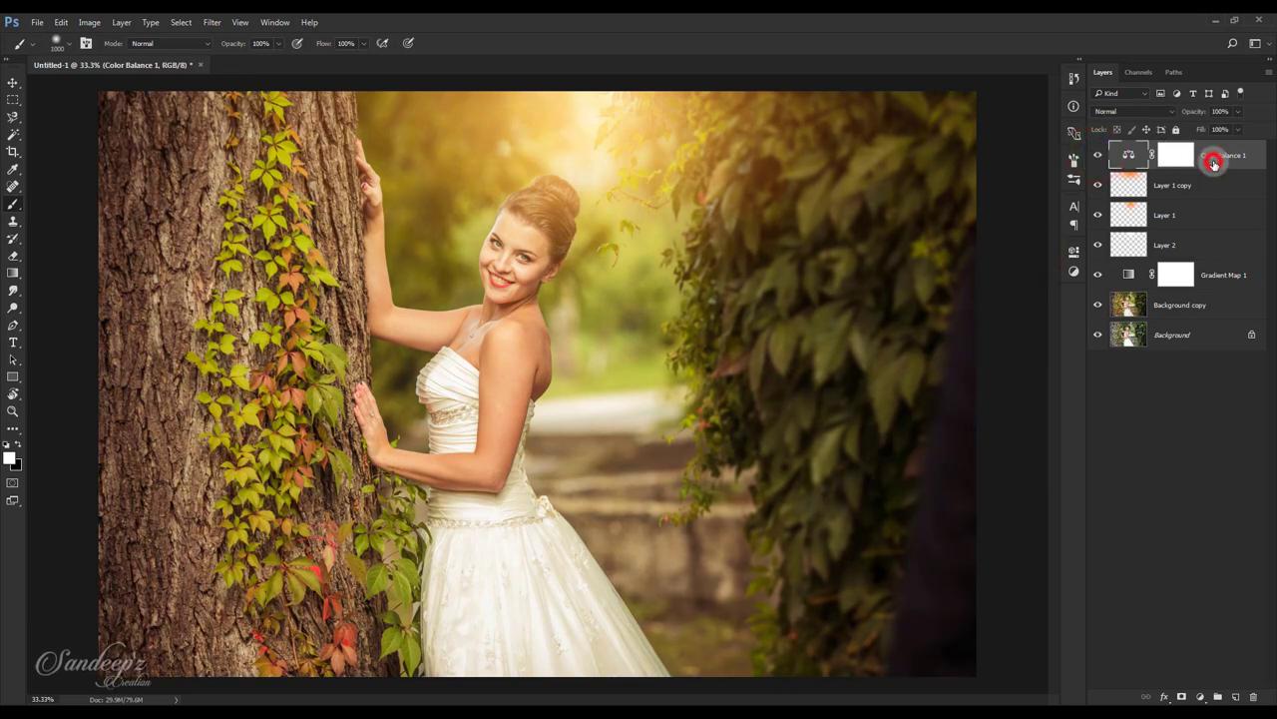
{"action": "key", "text": "ctrl+shift+alt+e"}
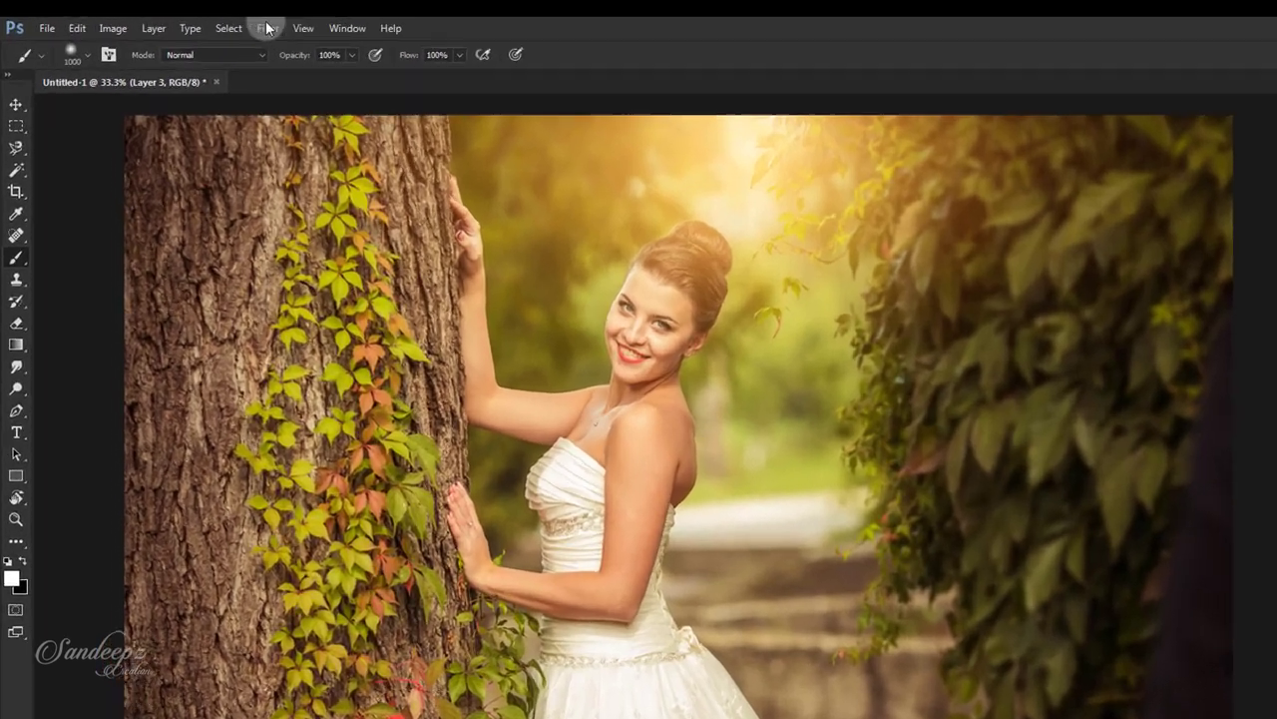
Apply Imagenomic Portraiture's Enhance: Glamour preset to Layer 3 for skin smoothing.
{"action": "left_click", "coordinate": [212, 22]}
{"action": "left_click", "coordinate": [711, 502]}
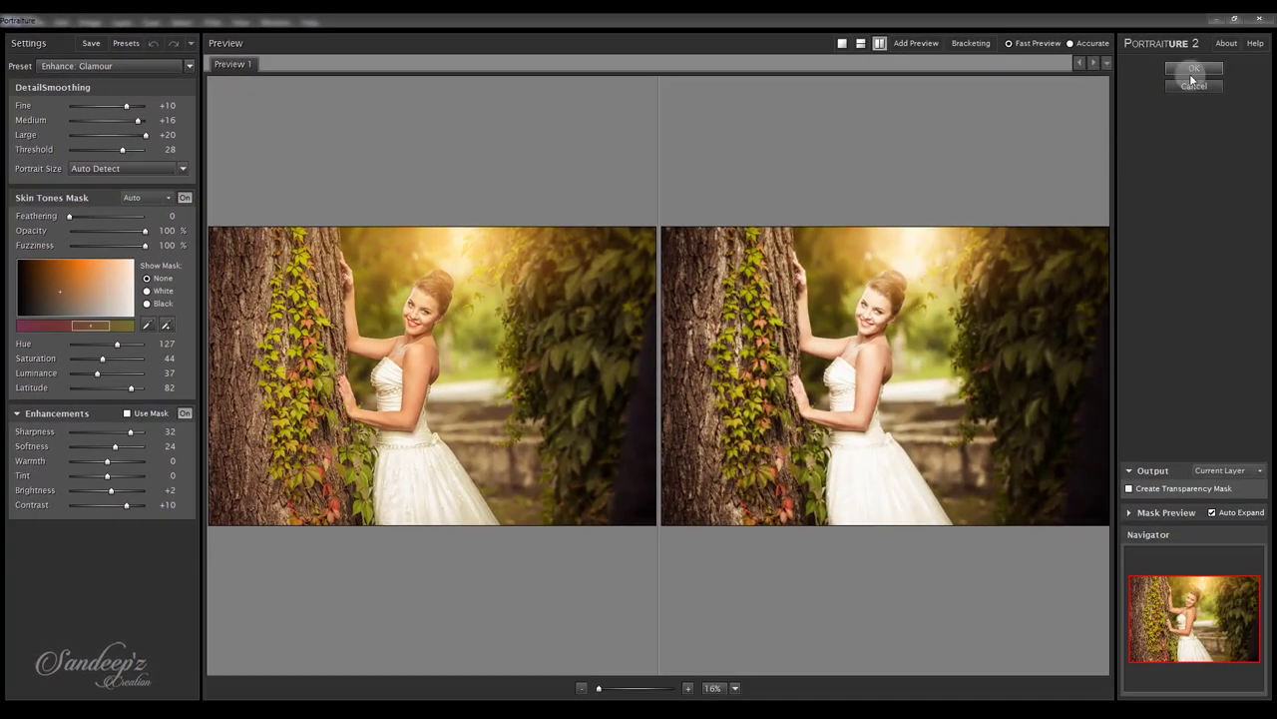
{"action": "left_click", "coordinate": [1193, 70]}
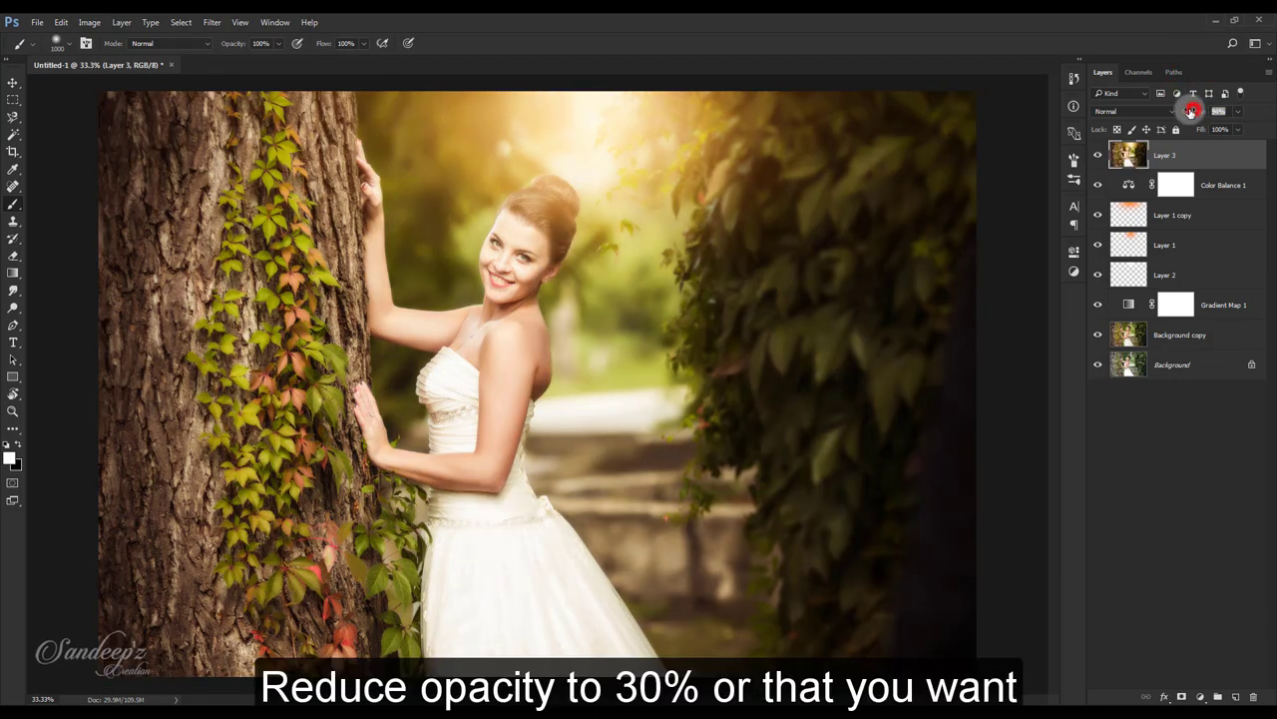
Lower Layer 3's opacity to 65%, toggling its visibility to compare smoothing.
{"action": "left_click_drag", "start_coordinate": [1193, 111], "coordinate": [1183, 112]}
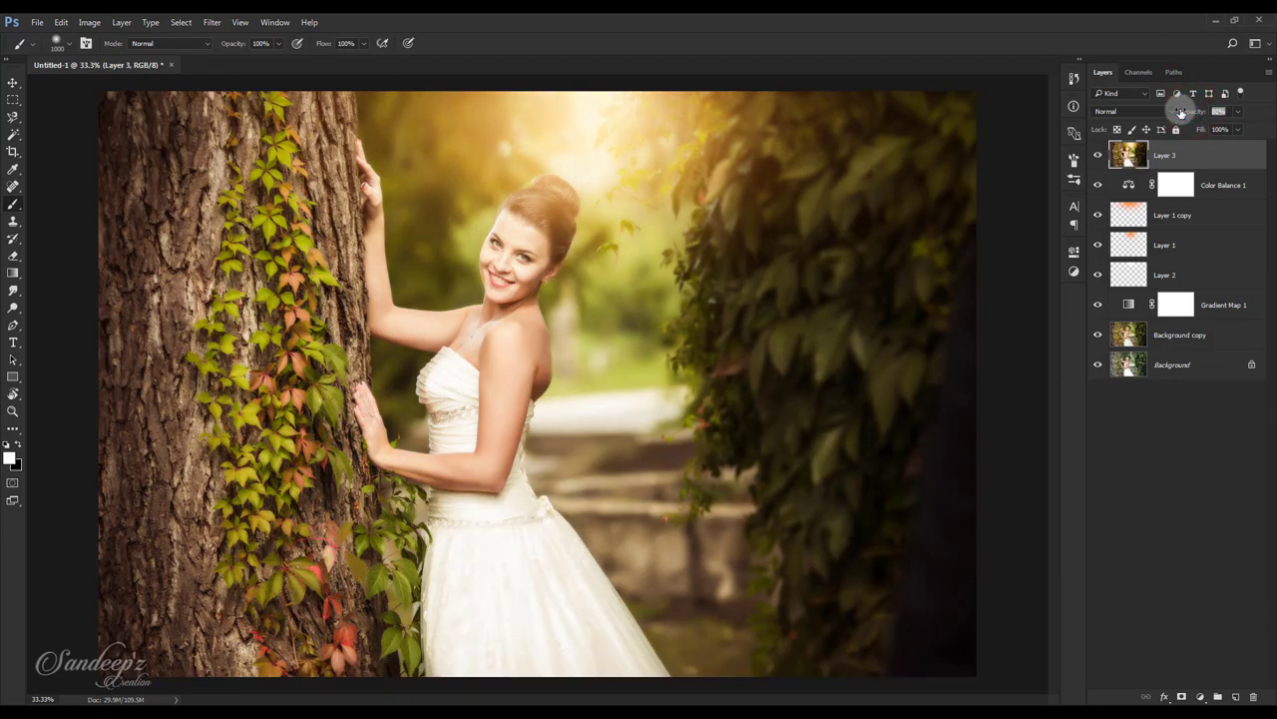
{"action": "left_click", "coordinate": [1098, 155]}
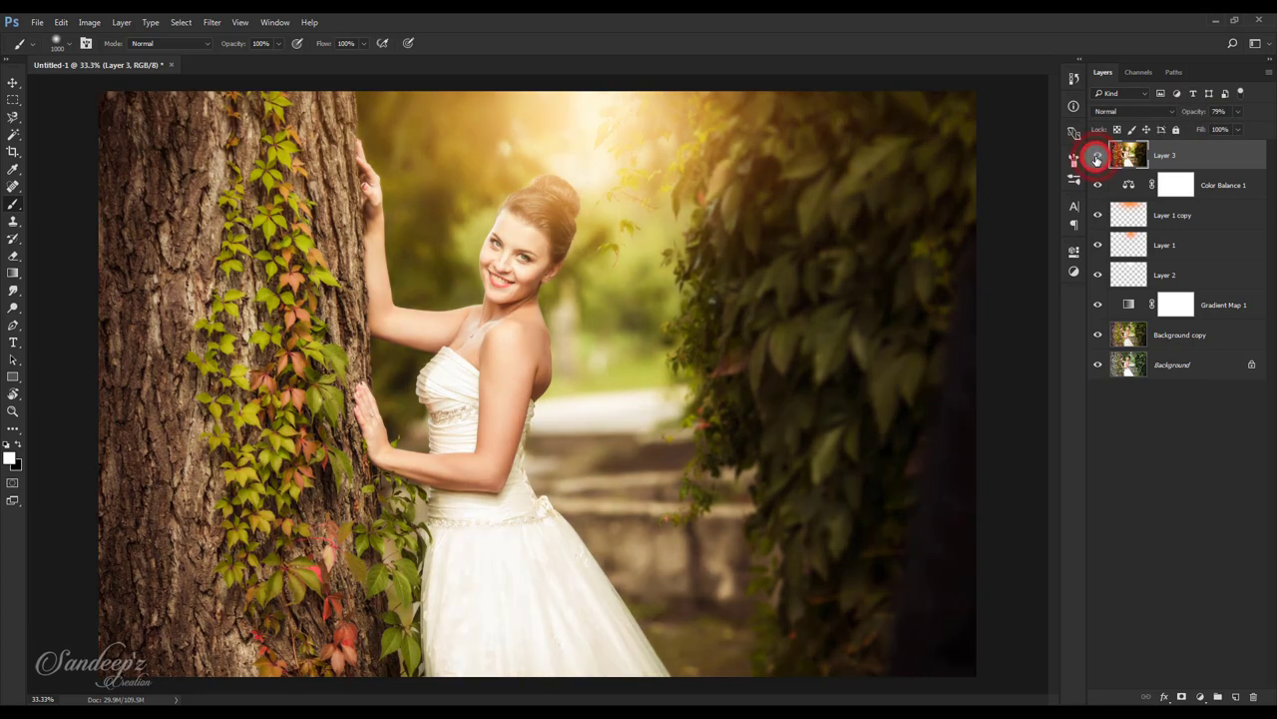
{"action": "left_click_drag", "start_coordinate": [1193, 115], "coordinate": [1187, 115]}
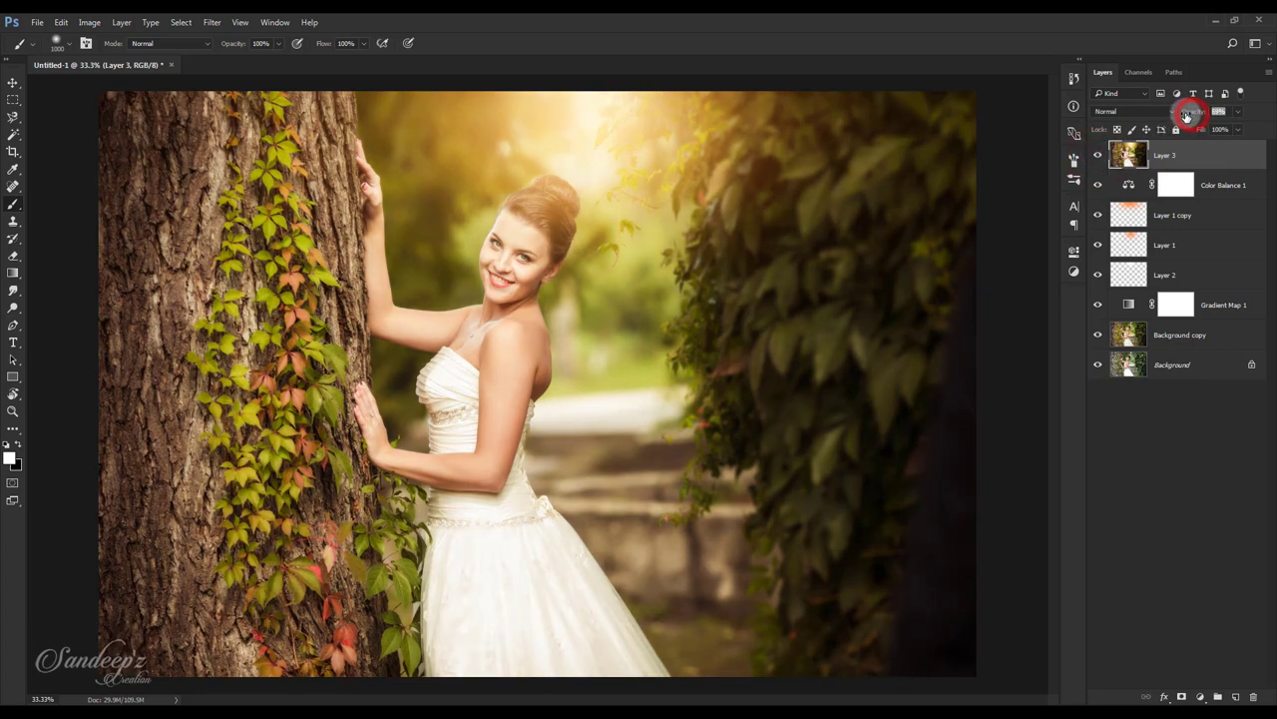
{"action": "left_click", "coordinate": [1098, 155]}
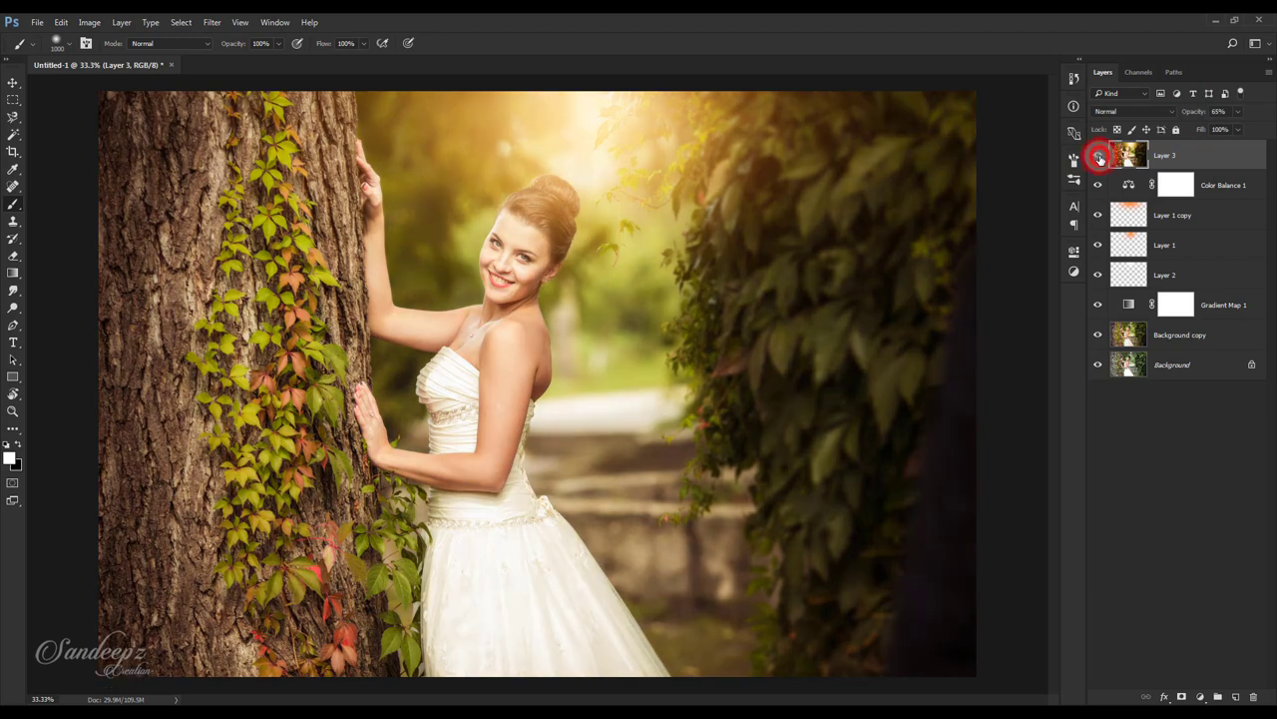
{"action": "left_click", "coordinate": [1200, 696]}
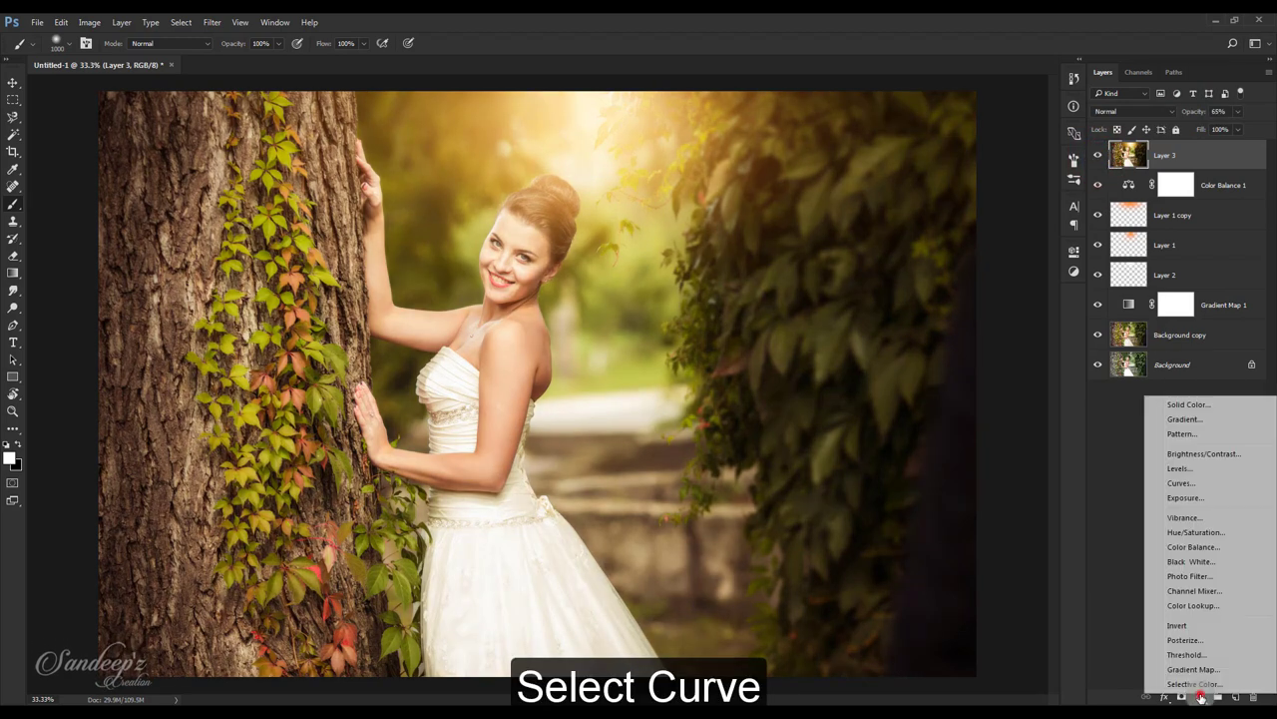
Add a Curves adjustment raising the RGB black point and Blue channel shadows.
{"action": "left_click", "coordinate": [1193, 485]}
{"action": "mouse_move", "coordinate": [903, 454]}
{"action": "left_mouse_down"}
{"action": "mouse_move", "coordinate": [910, 432]}
{"action": "mouse_move", "coordinate": [938, 420]}
{"action": "left_mouse_up"}
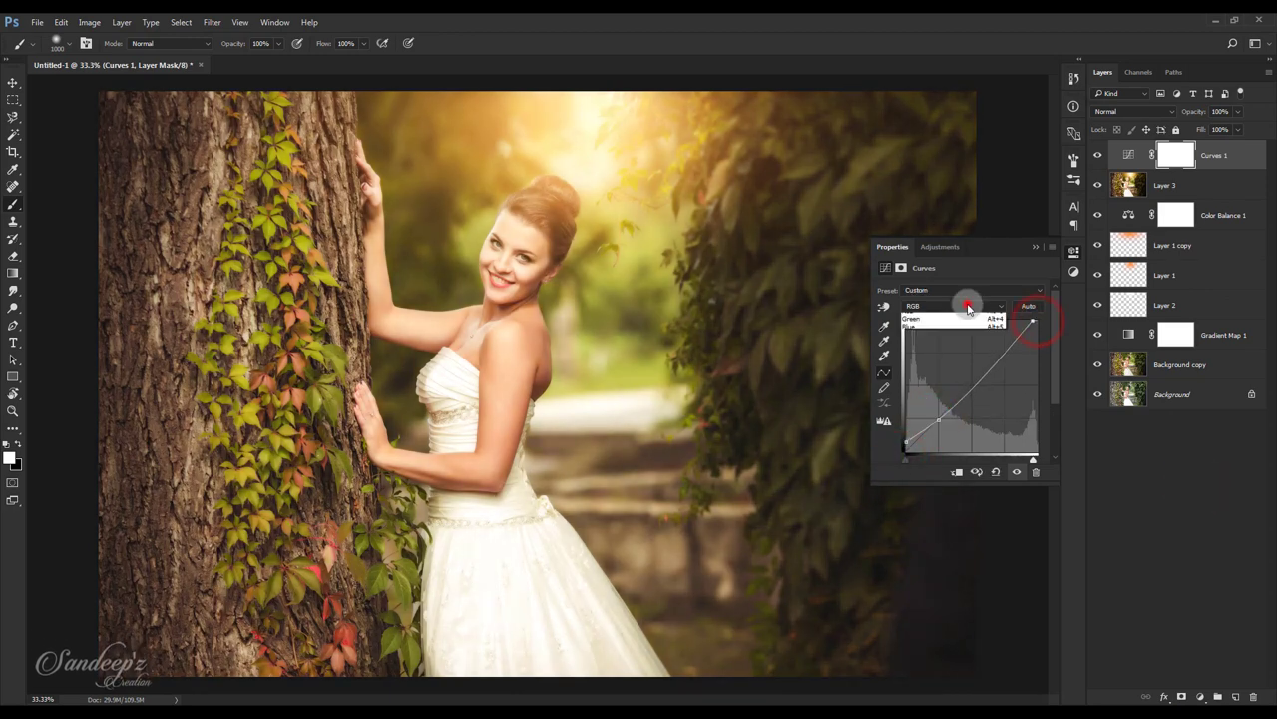
{"action": "left_click", "coordinate": [933, 340]}
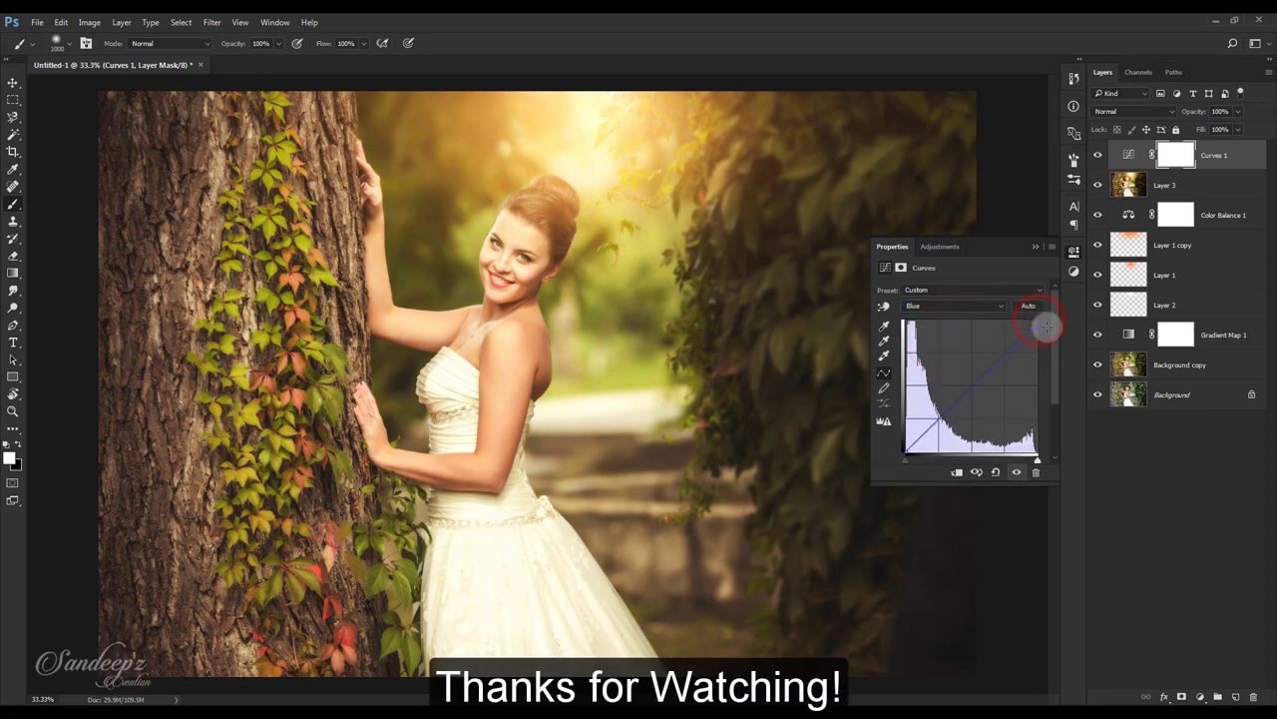
{"action": "left_click_drag", "start_coordinate": [904, 451], "coordinate": [903, 445]}
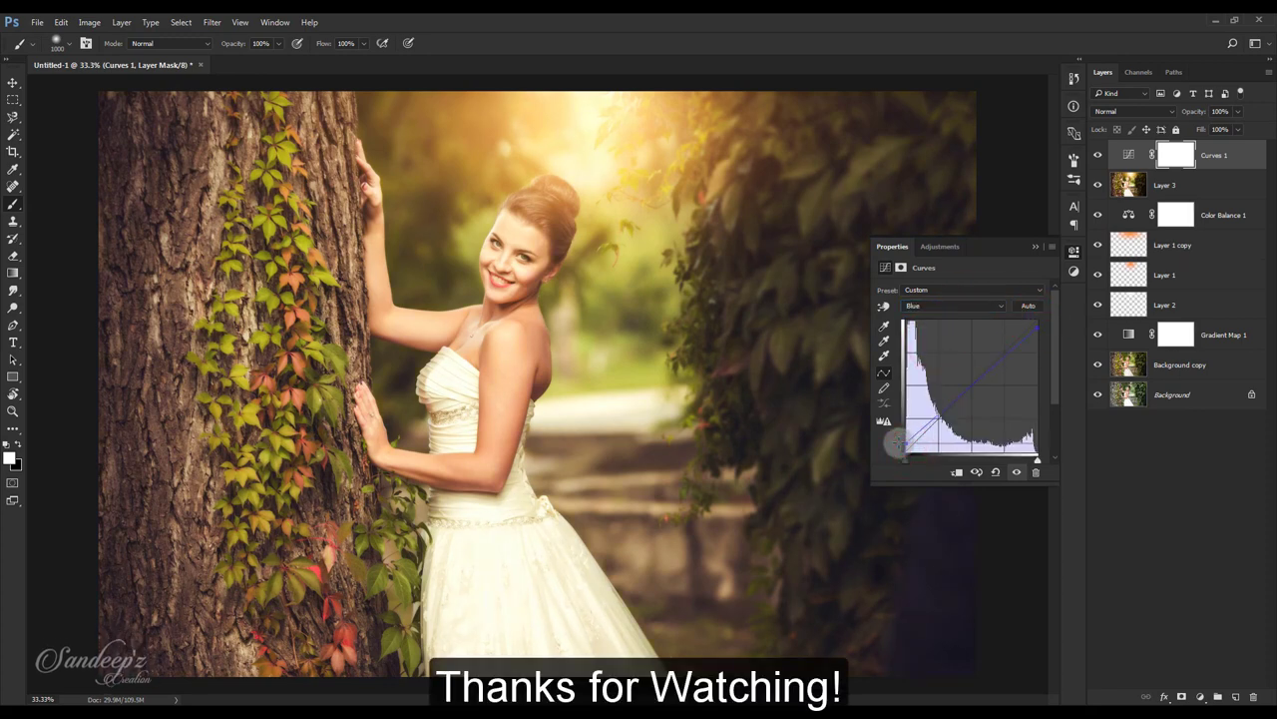
{"action": "left_click", "coordinate": [1035, 244]}
Toggle the Curves layer and the original photo to compare before and after.
{"action": "left_click", "coordinate": [1097, 155]}
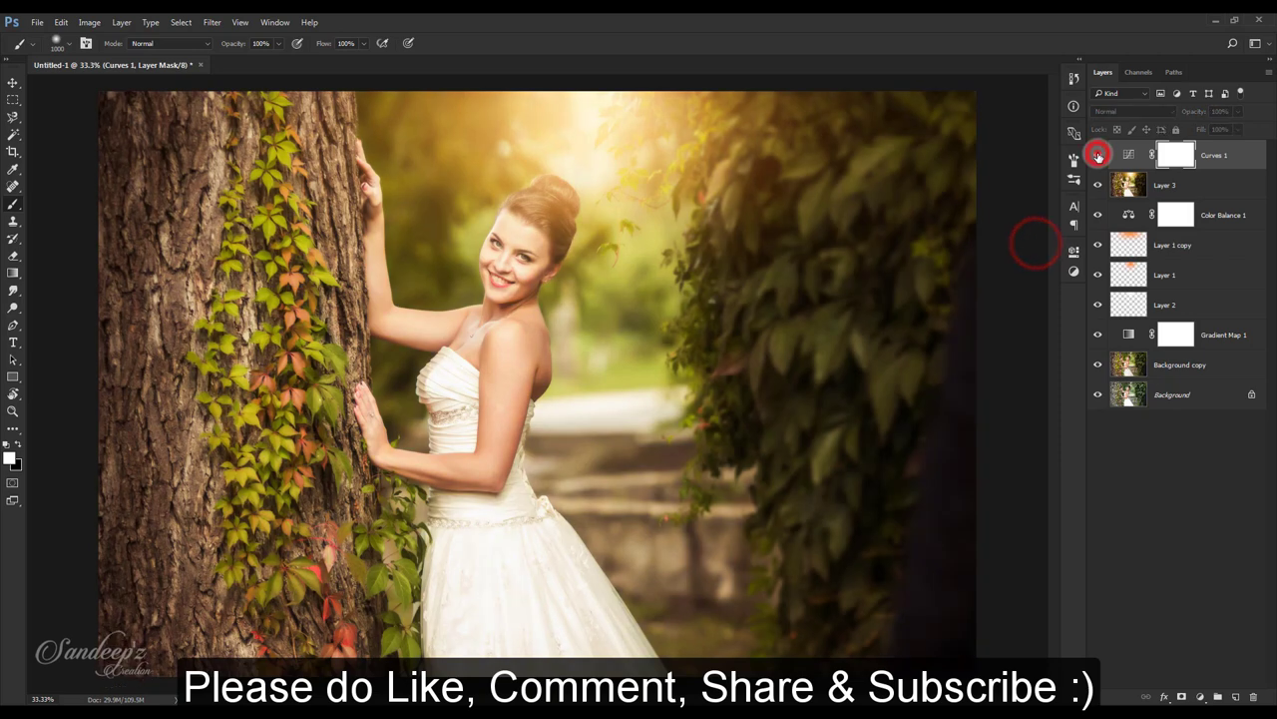
{"action": "left_click", "coordinate": [1098, 155]}
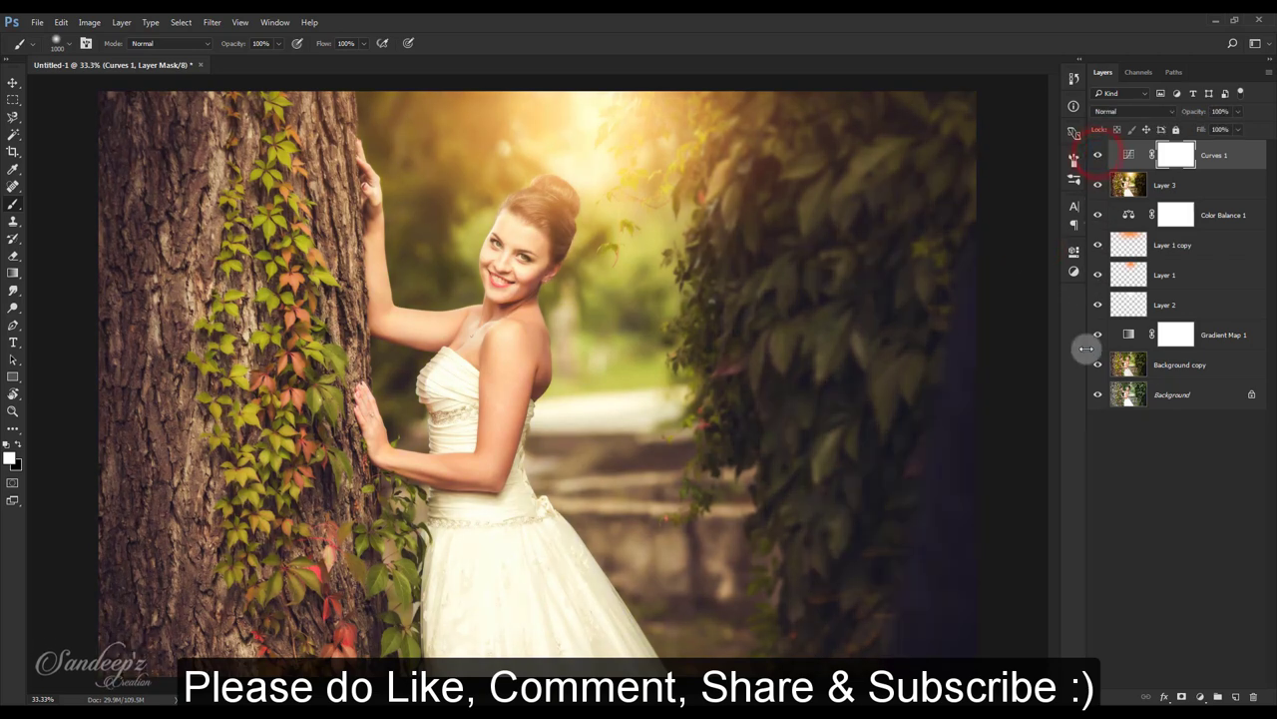
{"action": "left_click", "coordinate": [1098, 395], "text": "alt"}
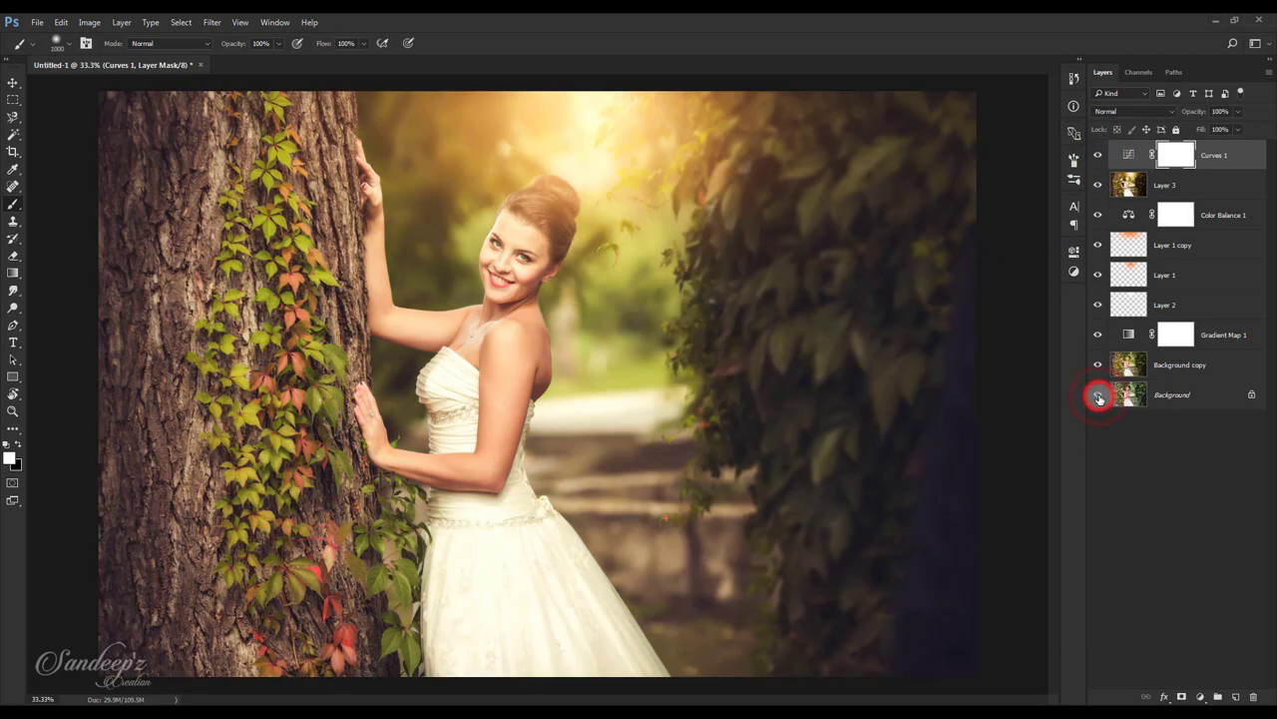
{"action": "left_click", "coordinate": [1098, 396], "text": "alt"}
{"action": "left_click", "coordinate": [1097, 396], "text": "alt"}
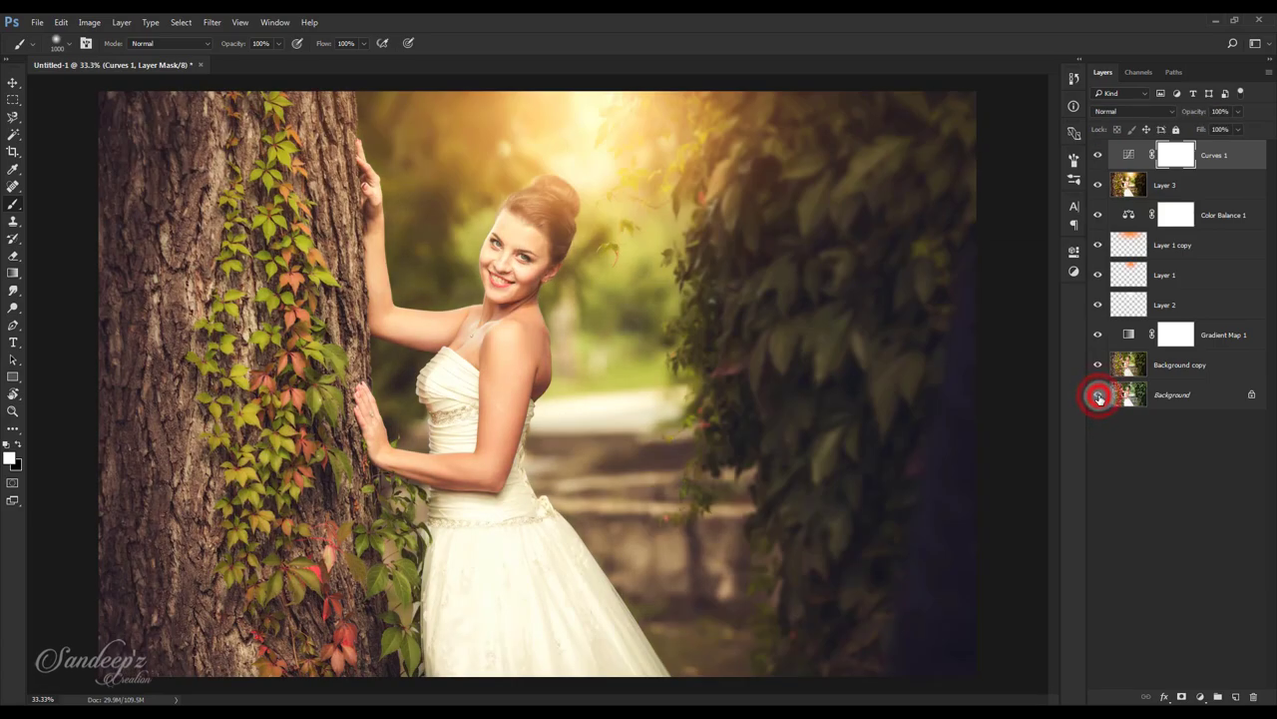